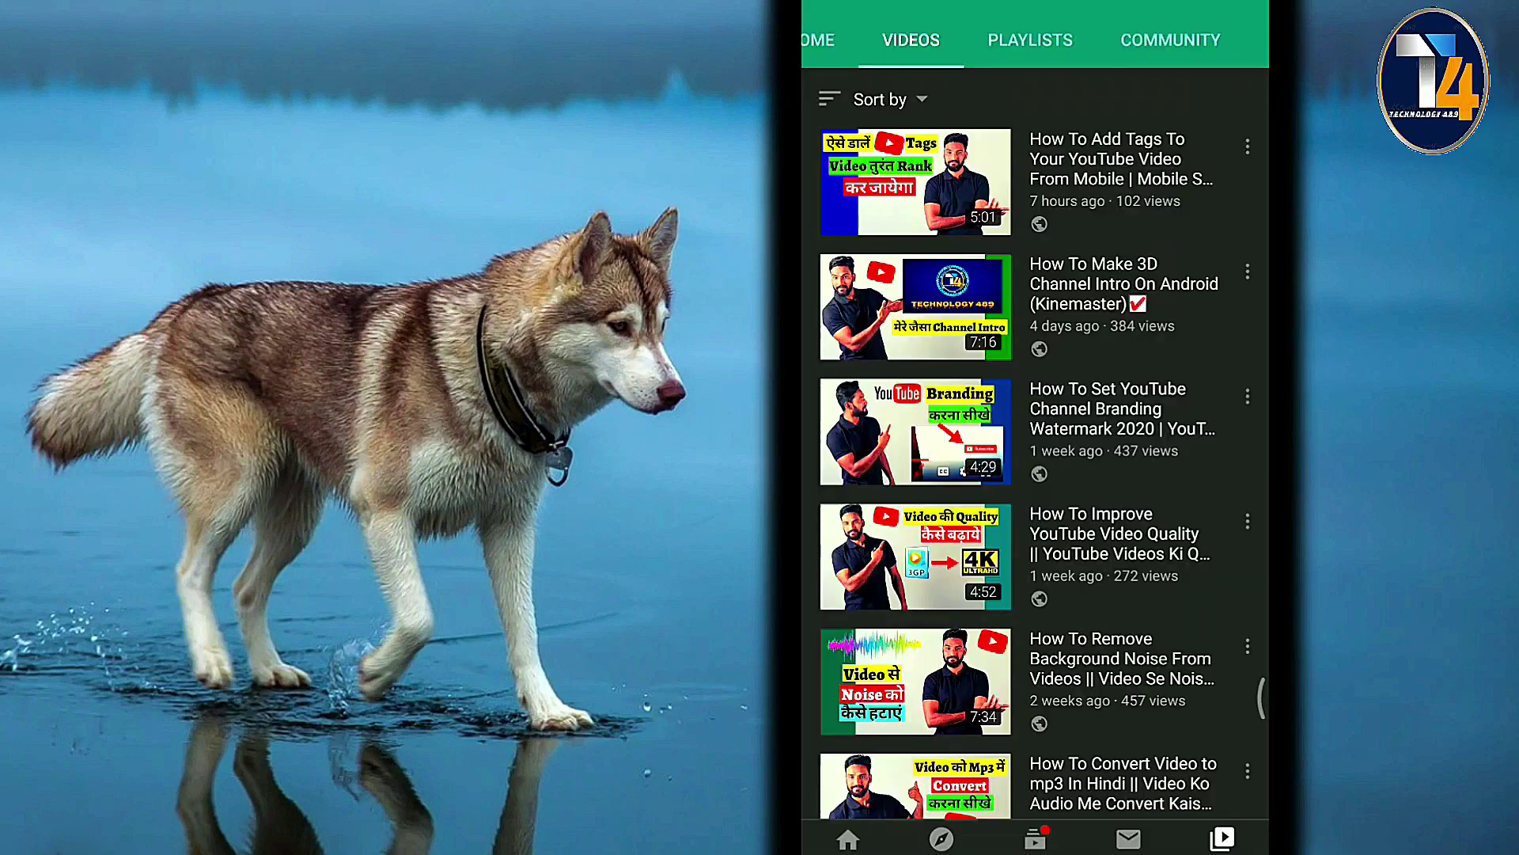
# Scroll through the channel's Videos list, then swipe through Uploads on its HOME tab.
pyautogui.scroll(-3, 1102, 499)
pyautogui.scroll(-4, 1102, 475)
pyautogui.scroll(-3, 1103, 474)
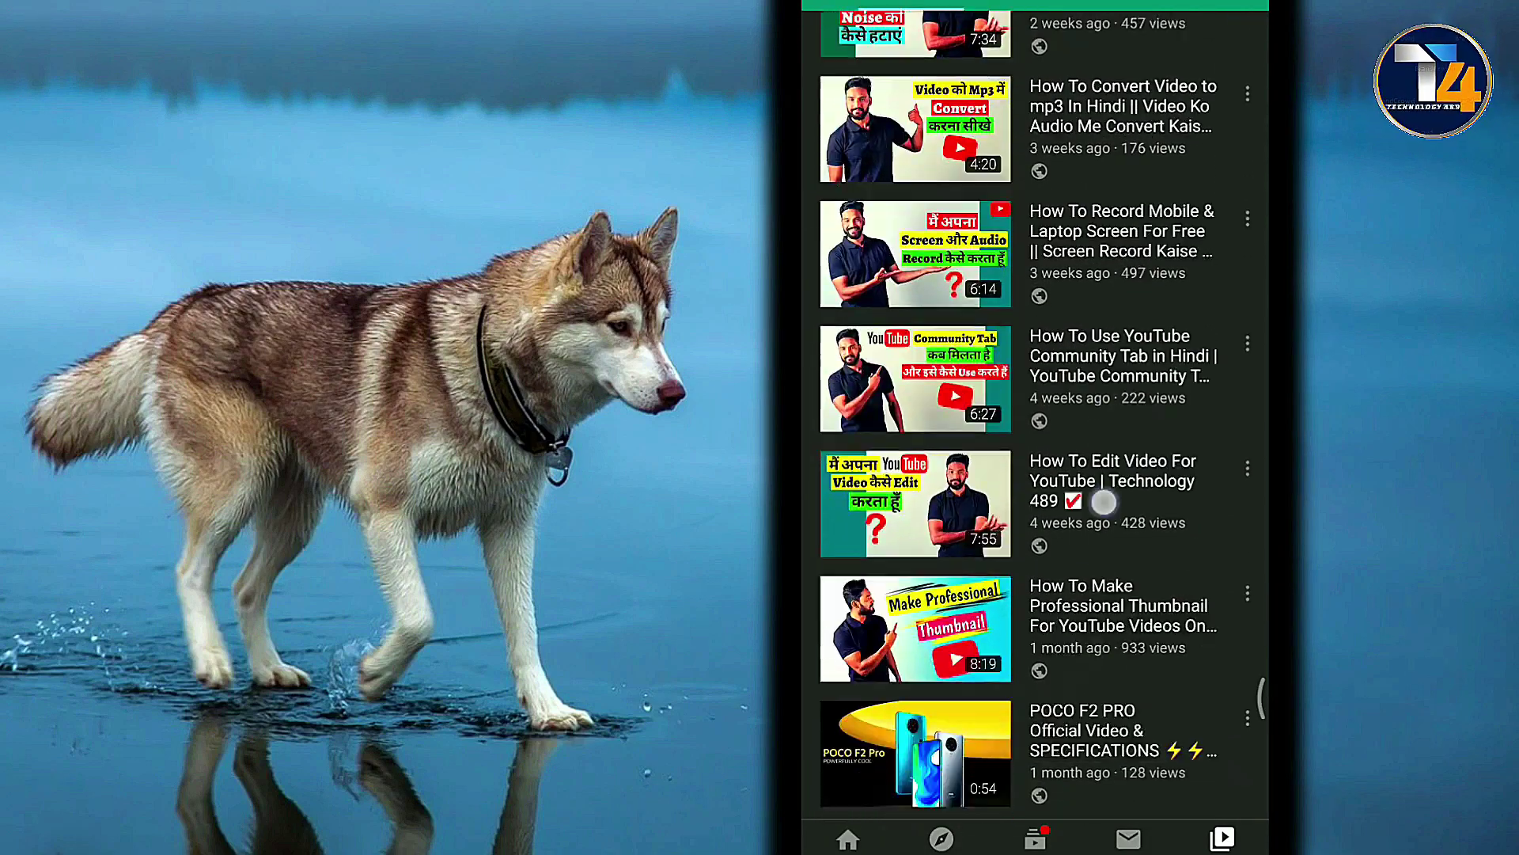
pyautogui.scroll(-5, 1122, 447)
pyautogui.scroll(-5, 1122, 448)
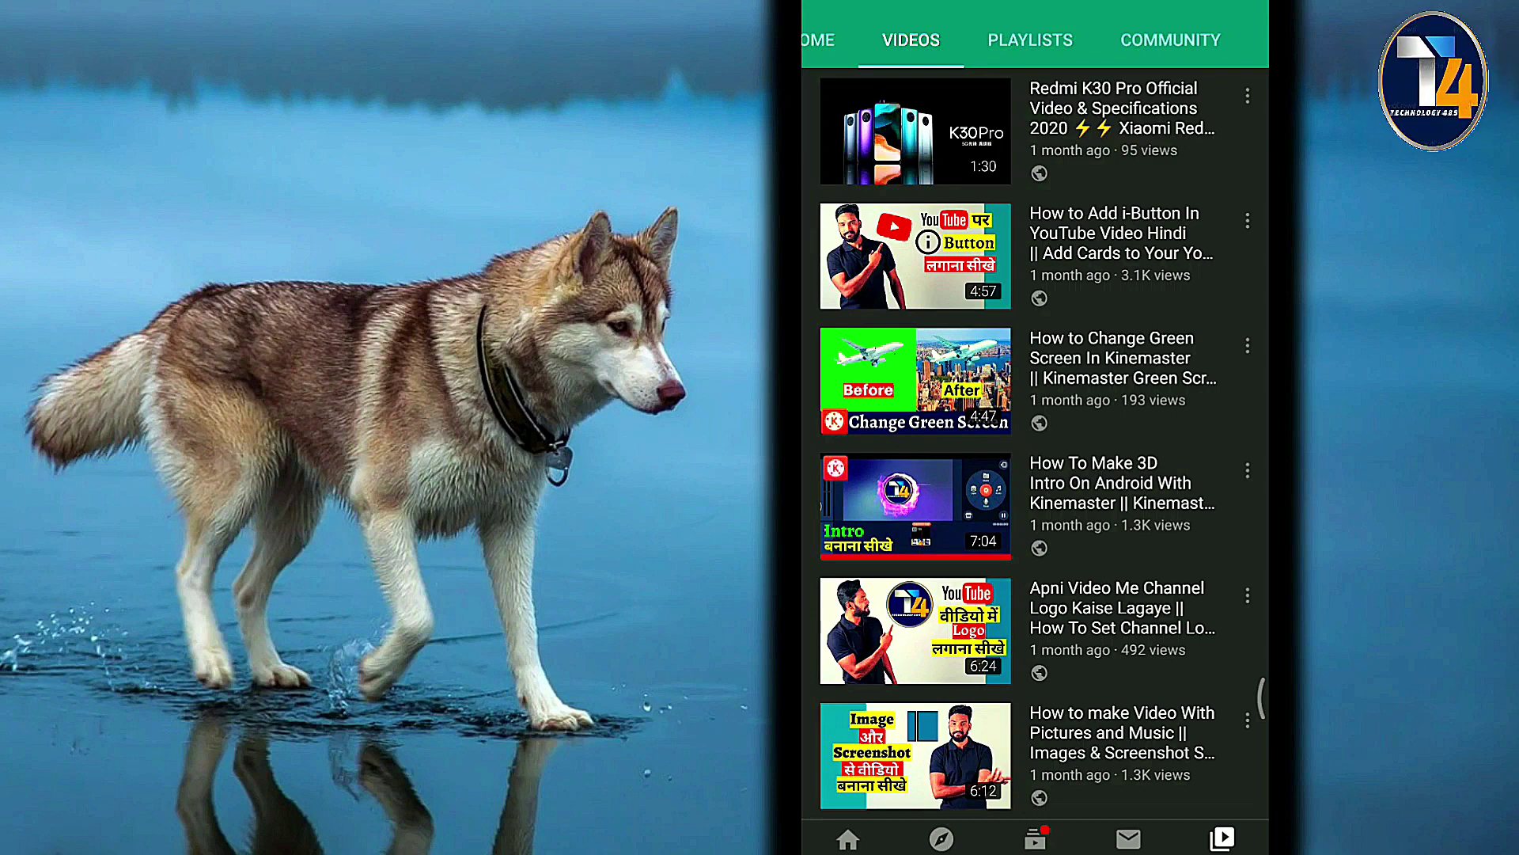
pyautogui.click(819, 40)
pyautogui.moveTo(1085, 678); pyautogui.dragTo(1111, 428)
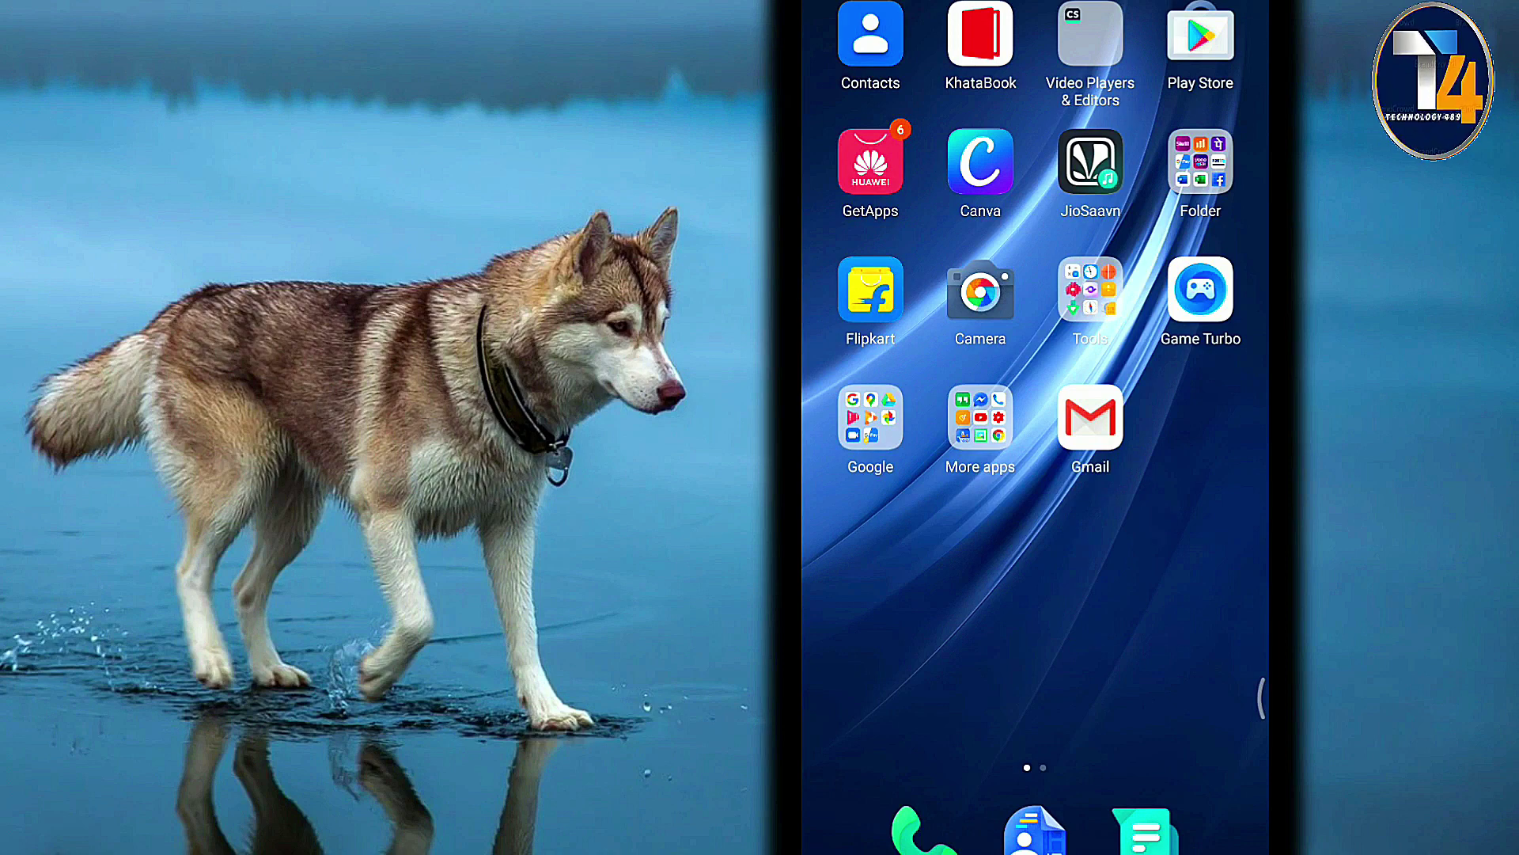
# Find Background Eraser via a Play Store search for 'background eraser', then launch it from the home screen.
pyautogui.click(1200, 35)
pyautogui.click(1029, 9)
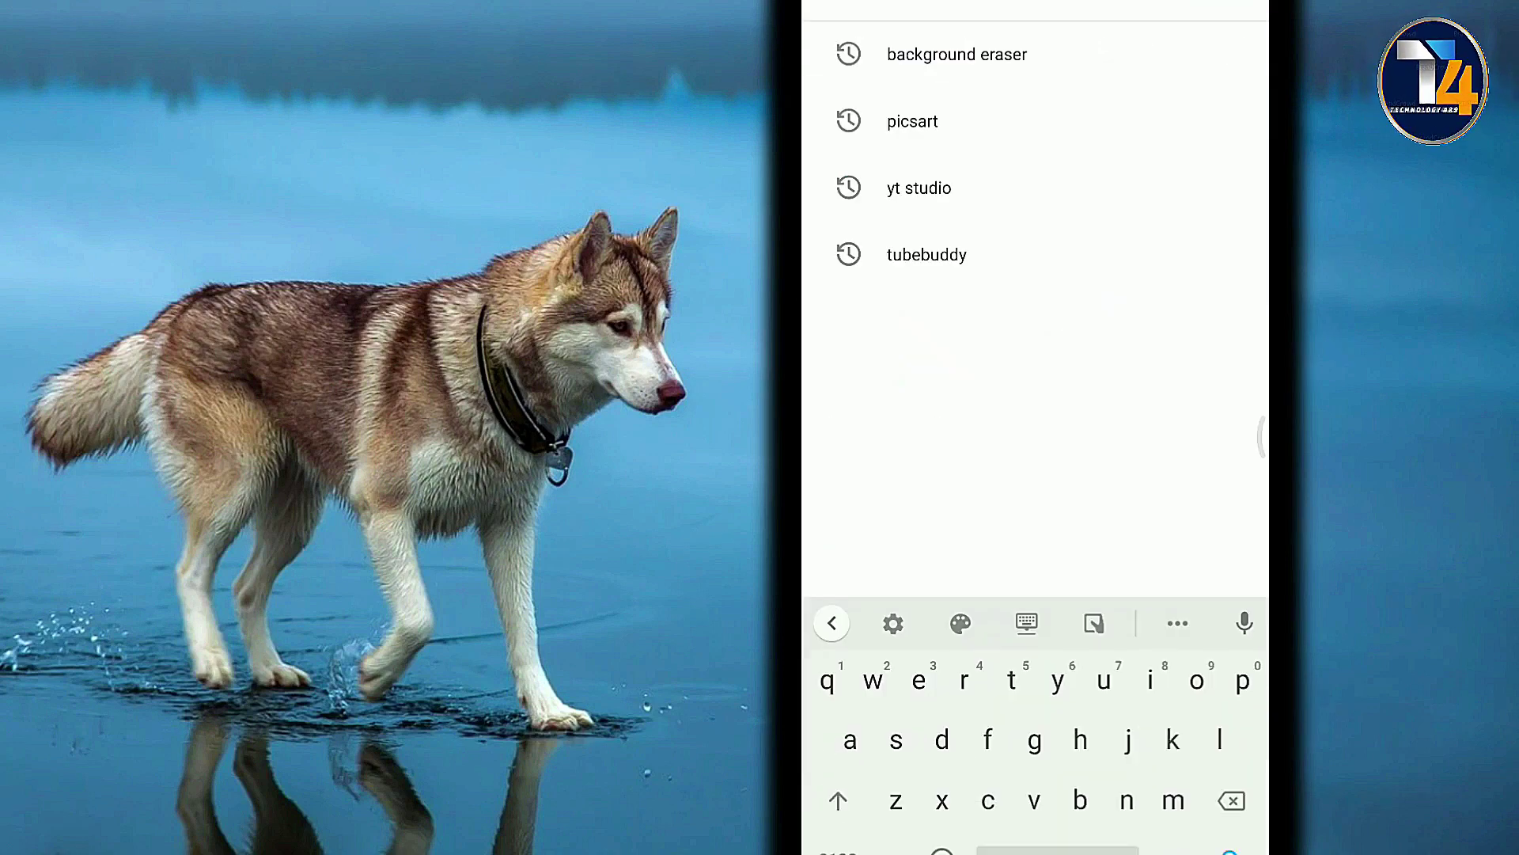
pyautogui.write('ba')
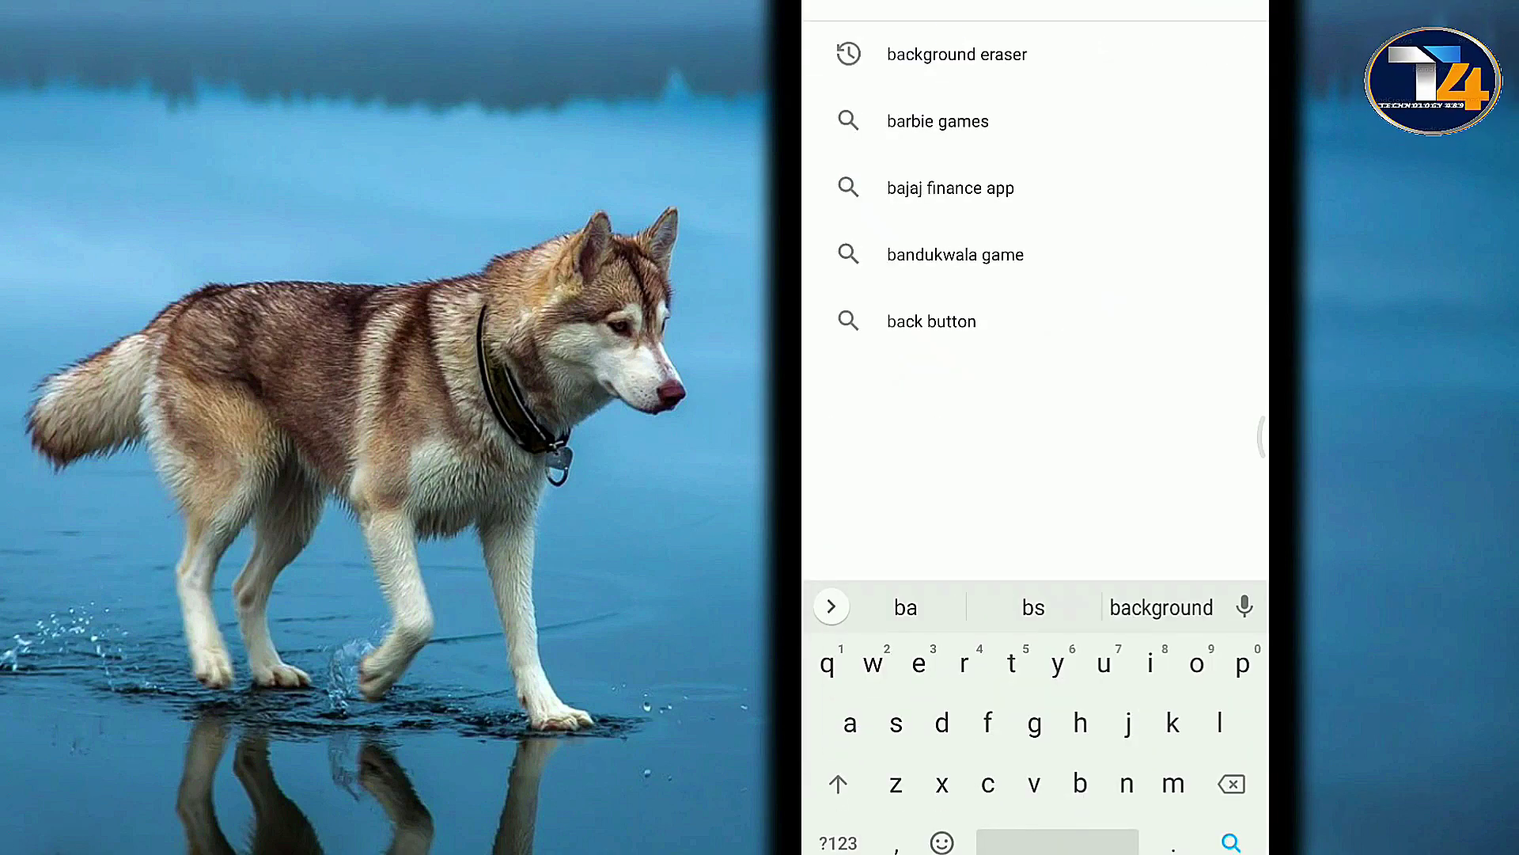
pyautogui.click(957, 54)
pyautogui.click(989, 71)
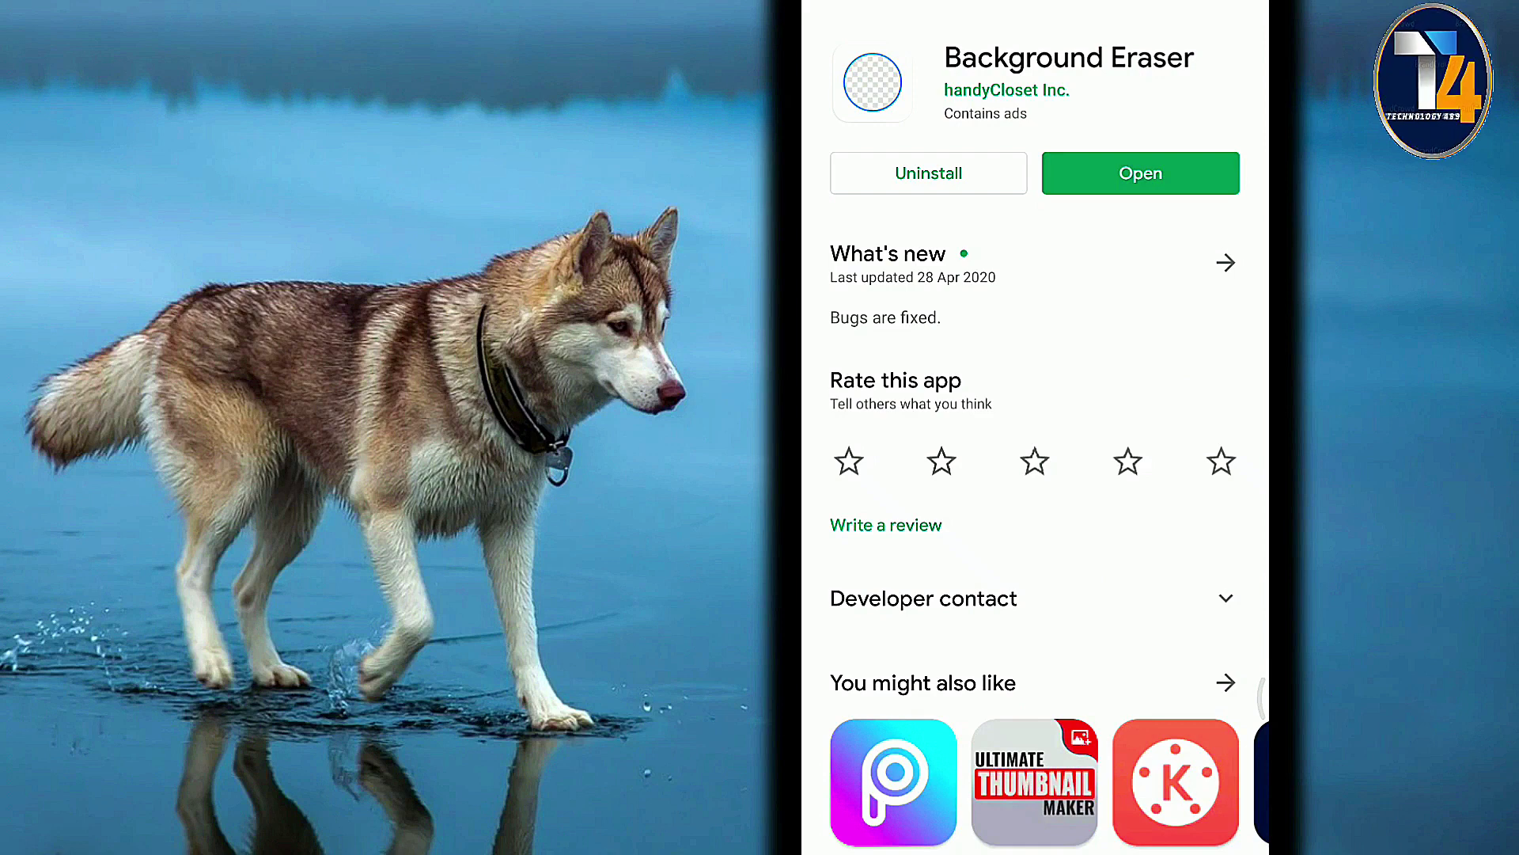
pyautogui.press('Home')
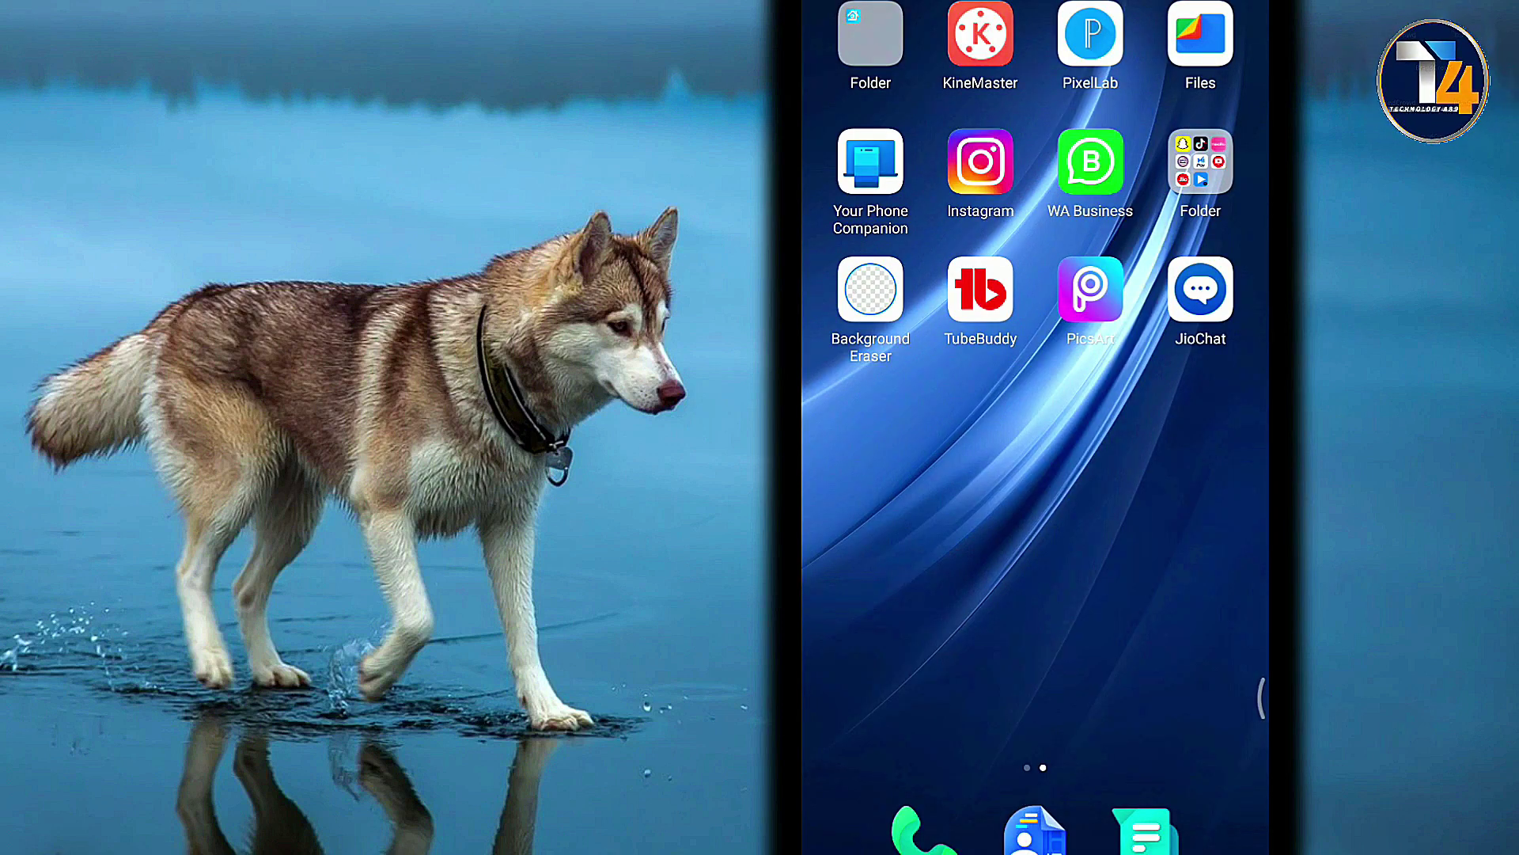
pyautogui.click(871, 289)
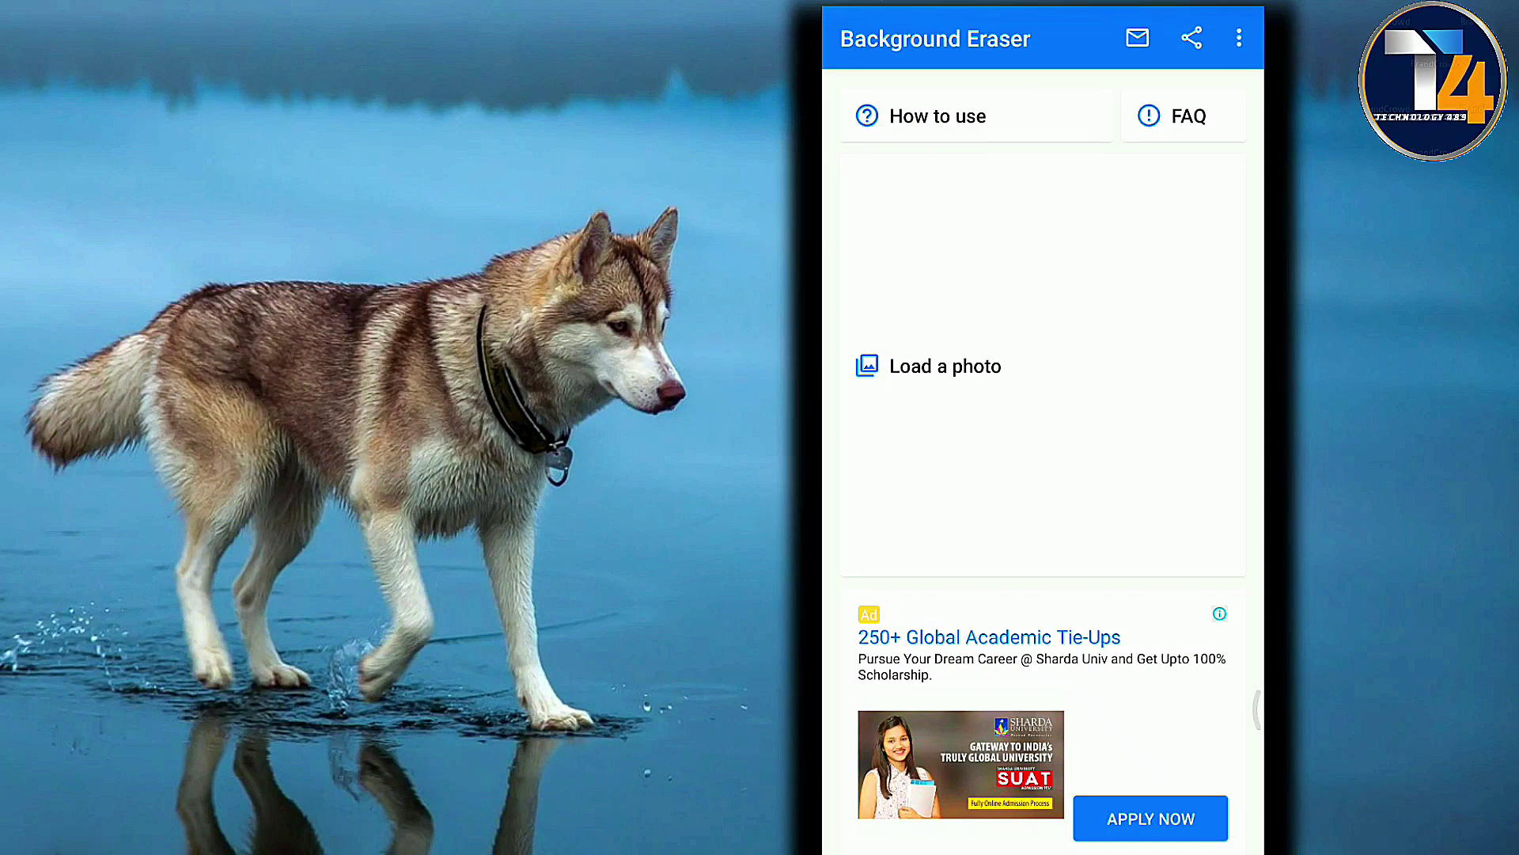
# Load the woman's portrait from the images (76) thumbnail in the Recent photo picker.
pyautogui.click(941, 365)
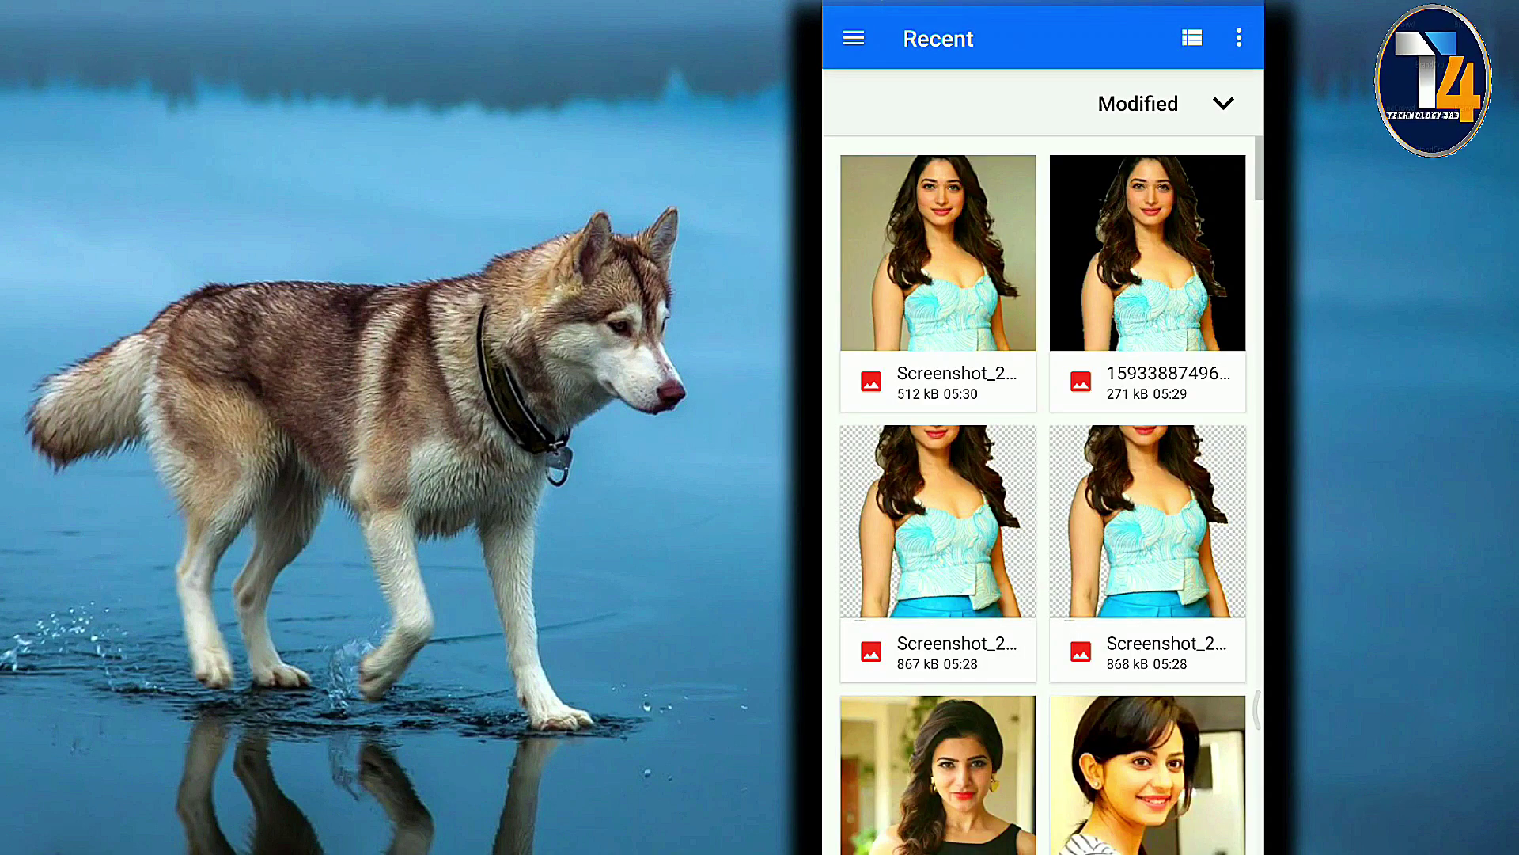
pyautogui.scroll(-5, 1043, 495)
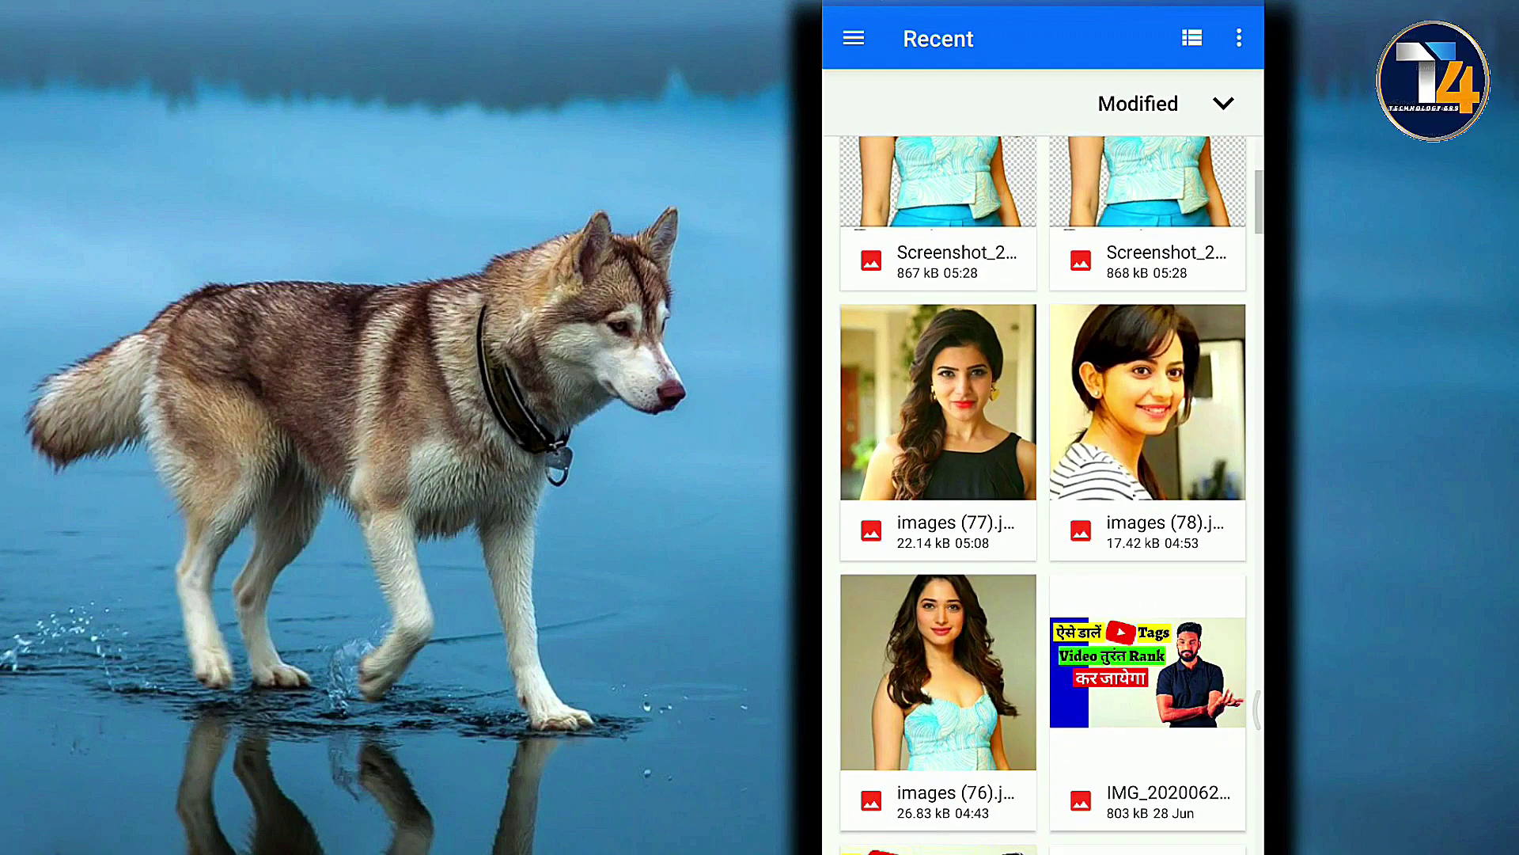
pyautogui.scroll(-3, 1043, 495)
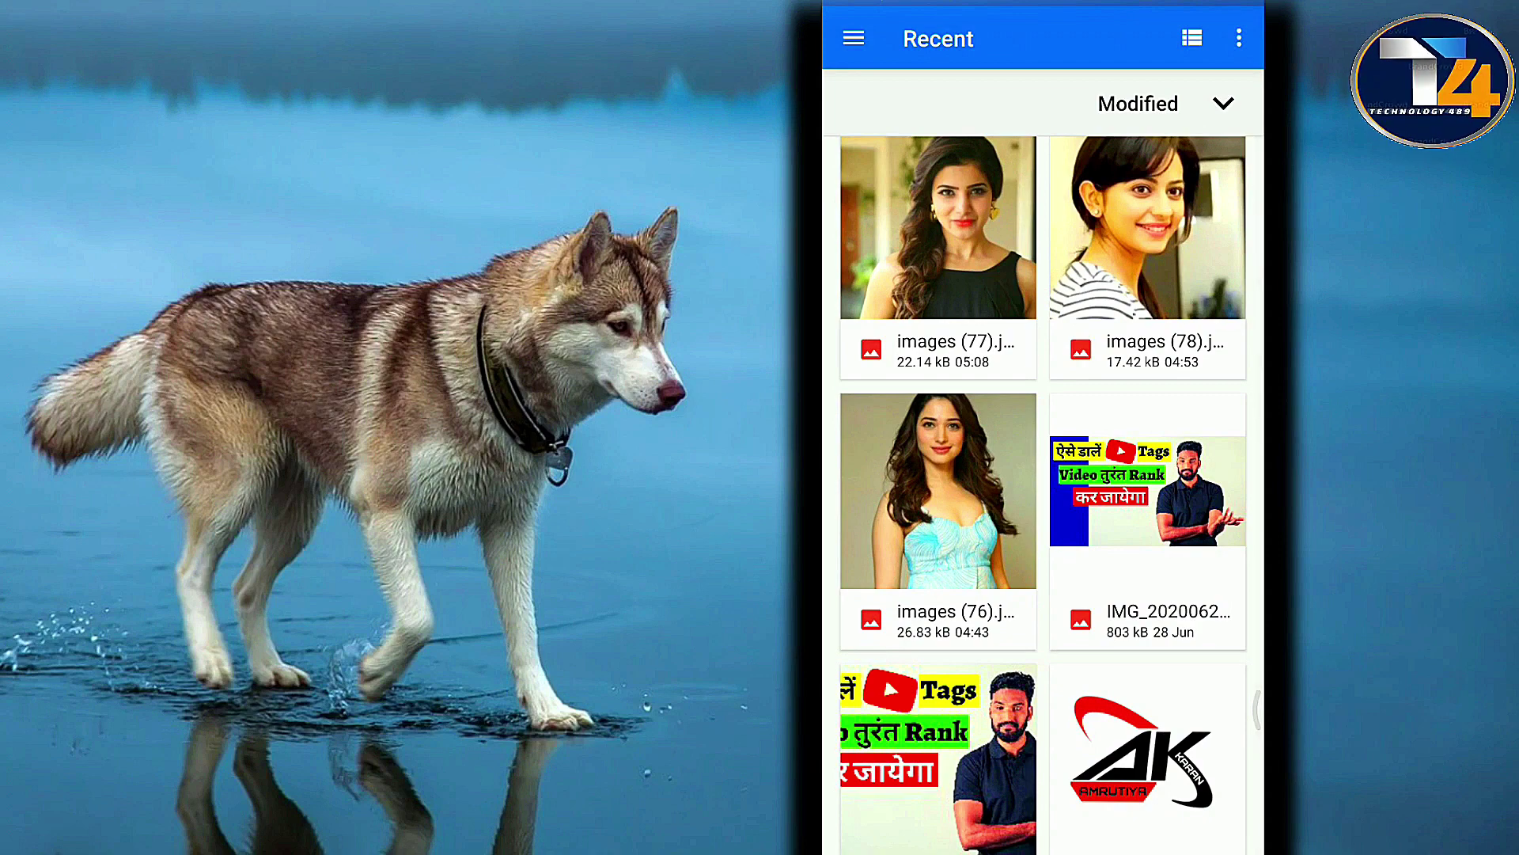
pyautogui.click(930, 506)
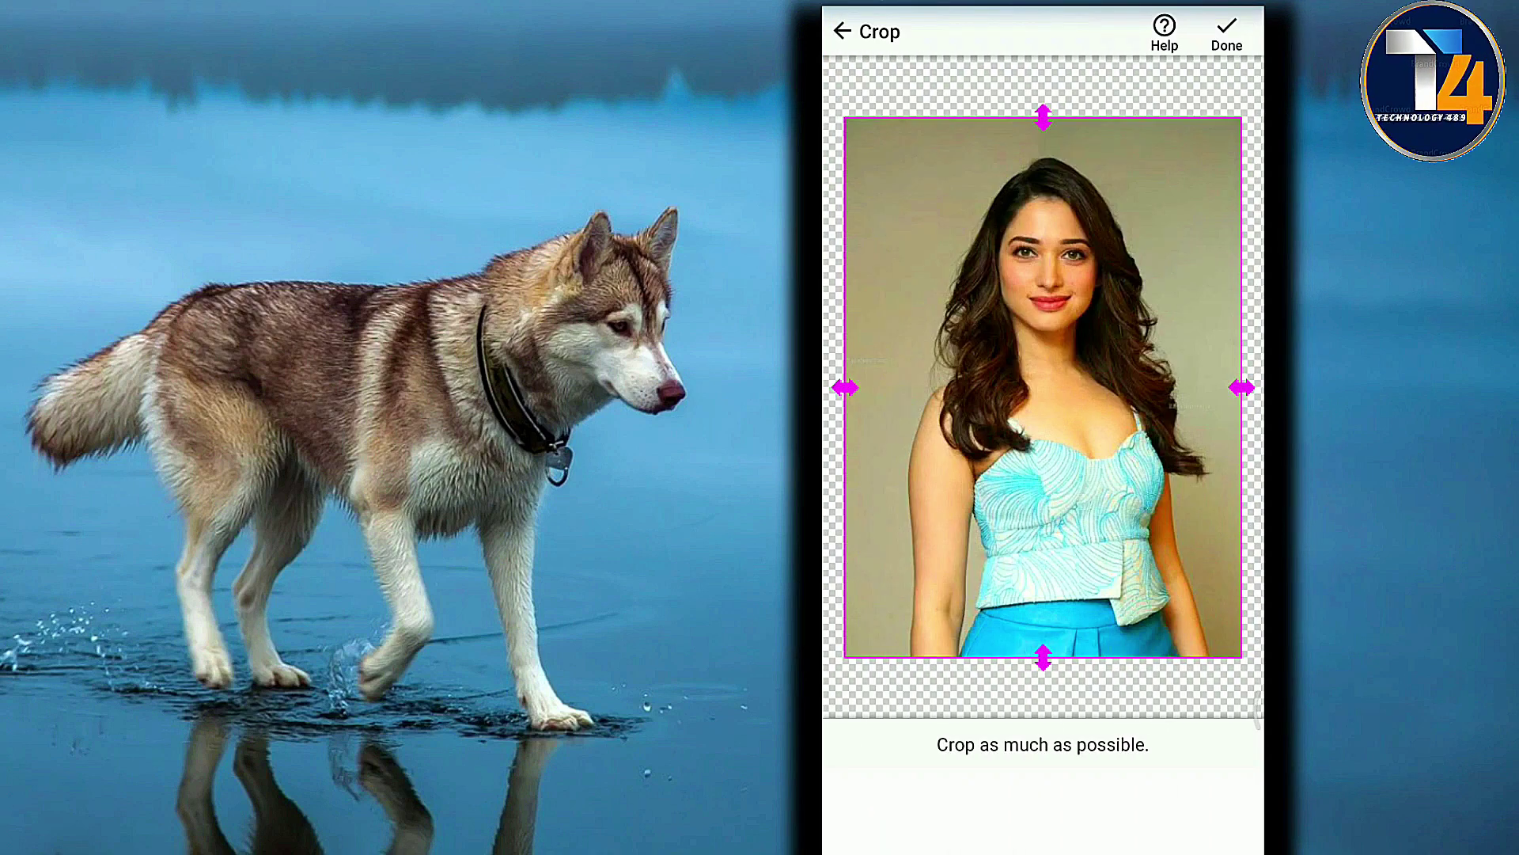
# Skip cropping and Auto-erase the beige background at the upper left, right of the hair and along the top.
pyautogui.click(1227, 36)
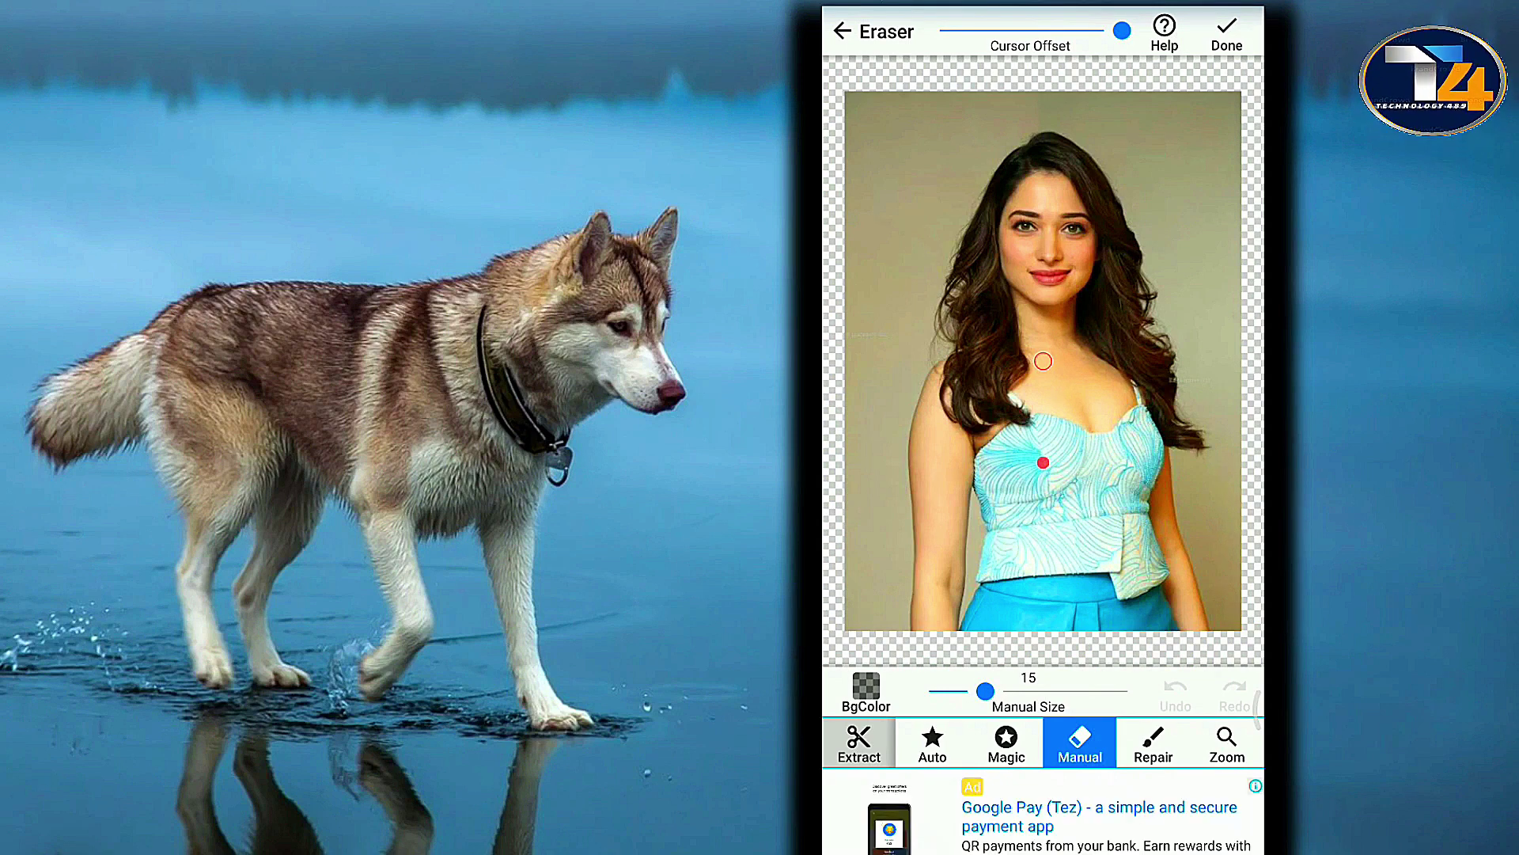
pyautogui.click(933, 741)
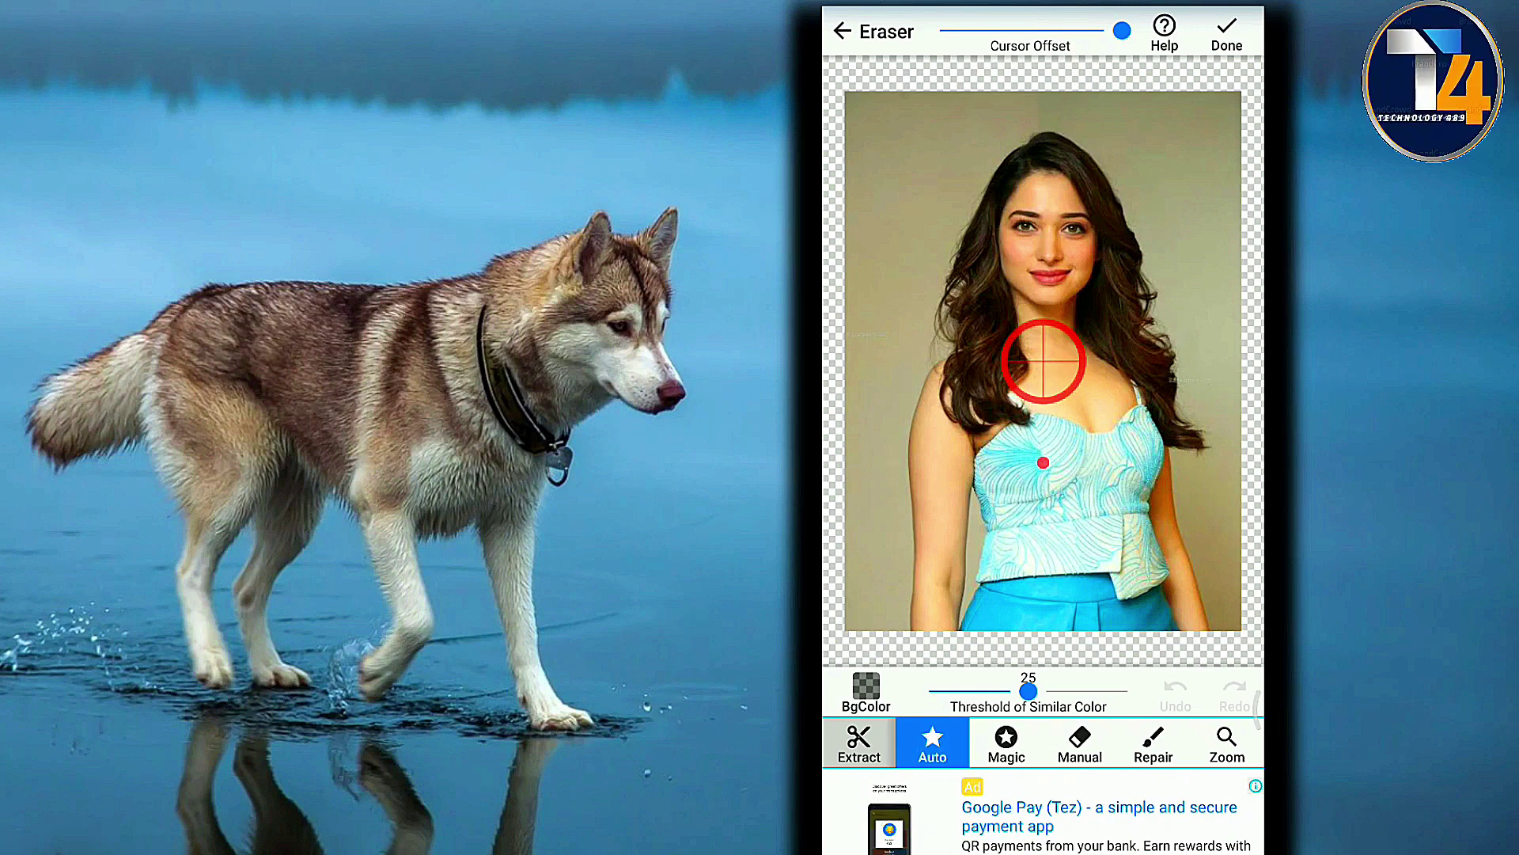
pyautogui.moveTo(1044, 462)
pyautogui.mouseDown()
pyautogui.moveTo(902, 287)
pyautogui.moveTo(893, 569)
pyautogui.mouseUp()
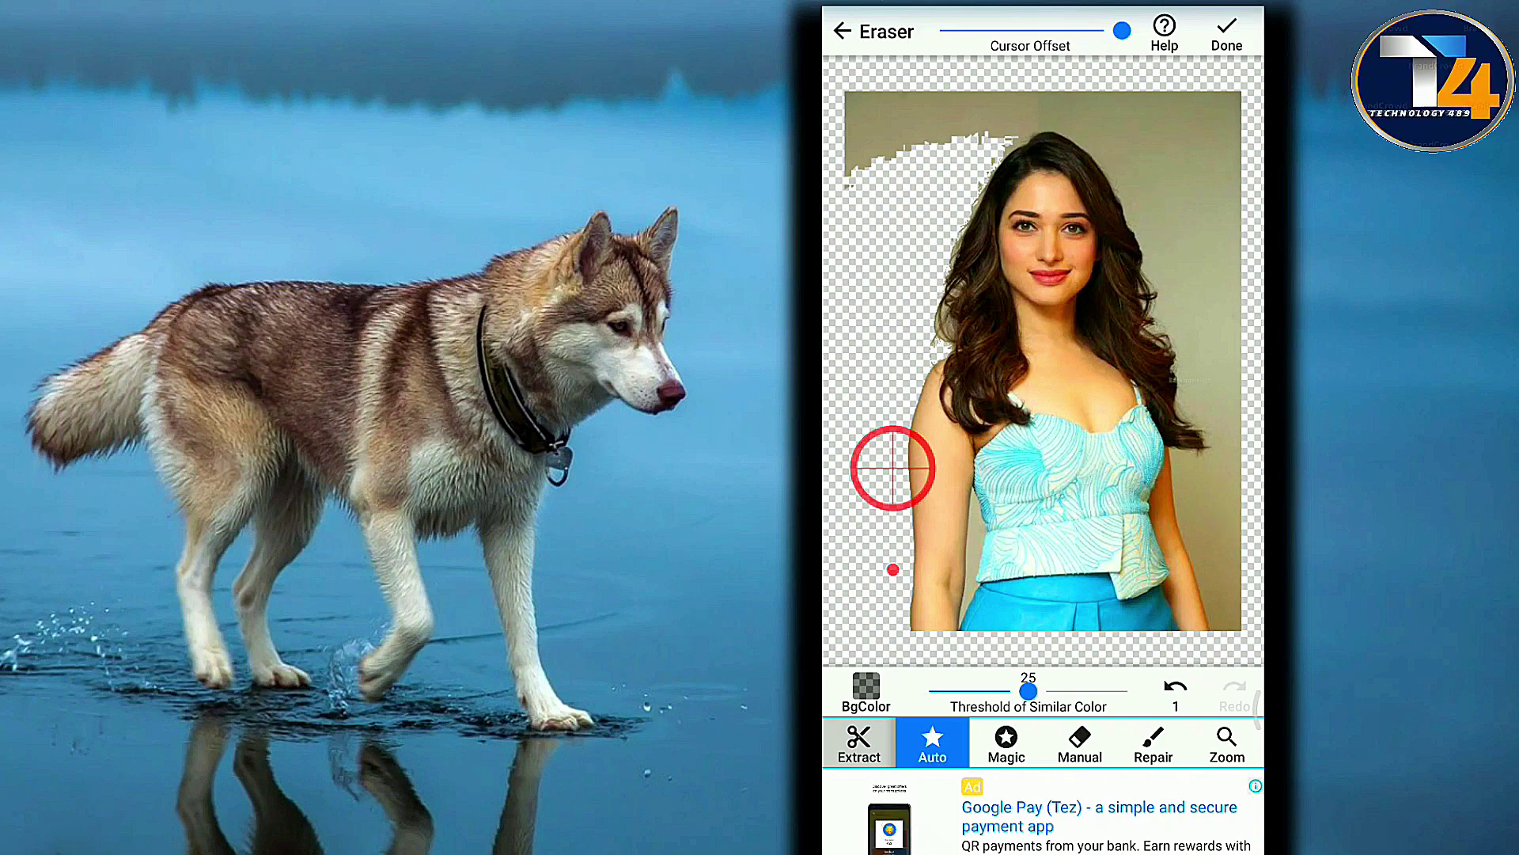
pyautogui.moveTo(1183, 173); pyautogui.dragTo(1224, 415)
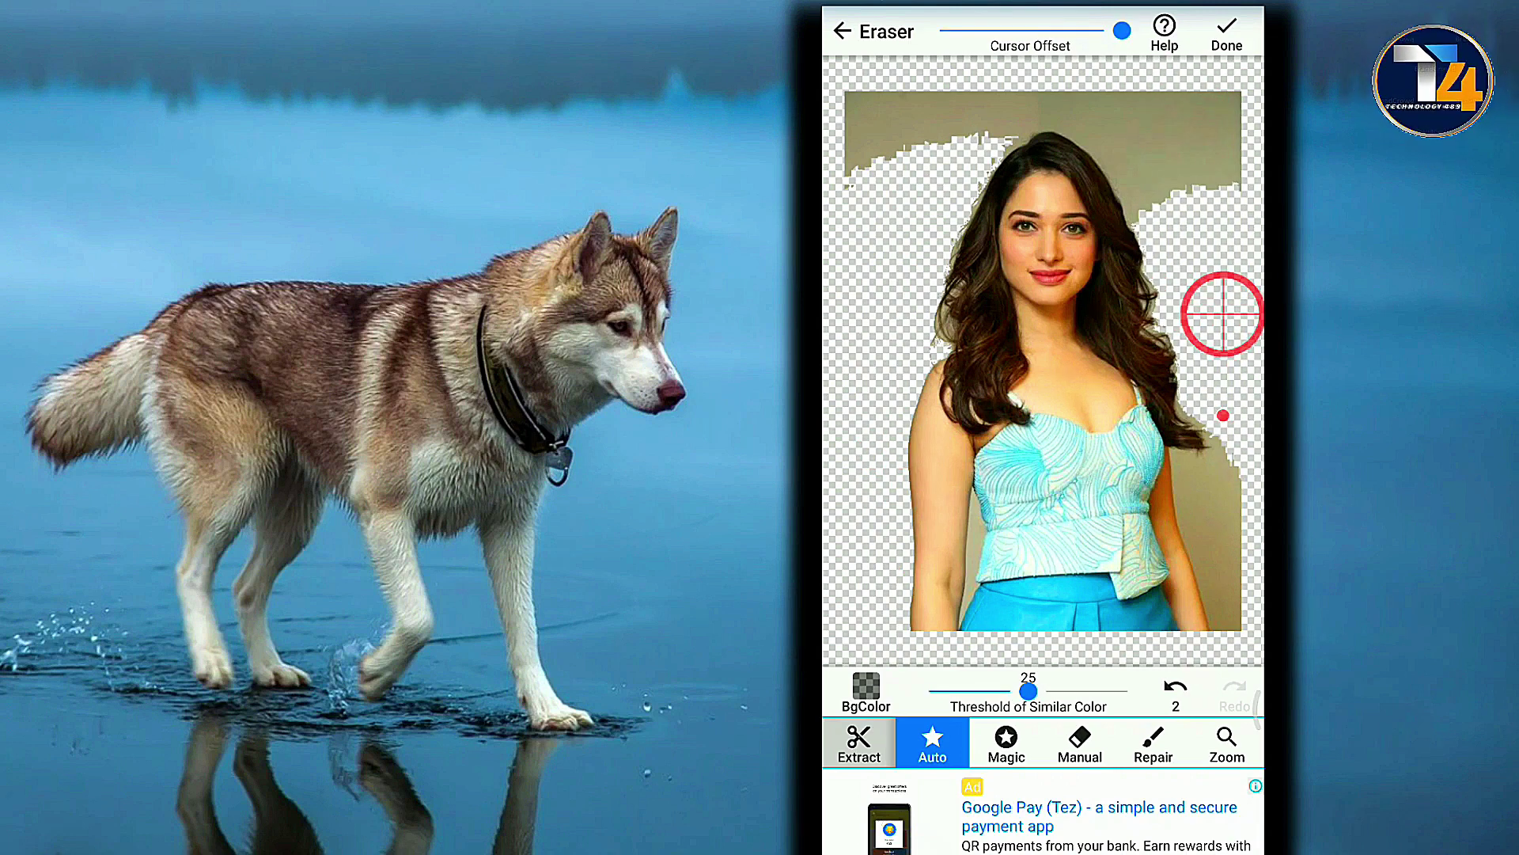
pyautogui.moveTo(1174, 156)
pyautogui.mouseDown()
pyautogui.moveTo(1229, 556)
pyautogui.moveTo(1211, 627)
pyautogui.moveTo(962, 710)
pyautogui.mouseUp()
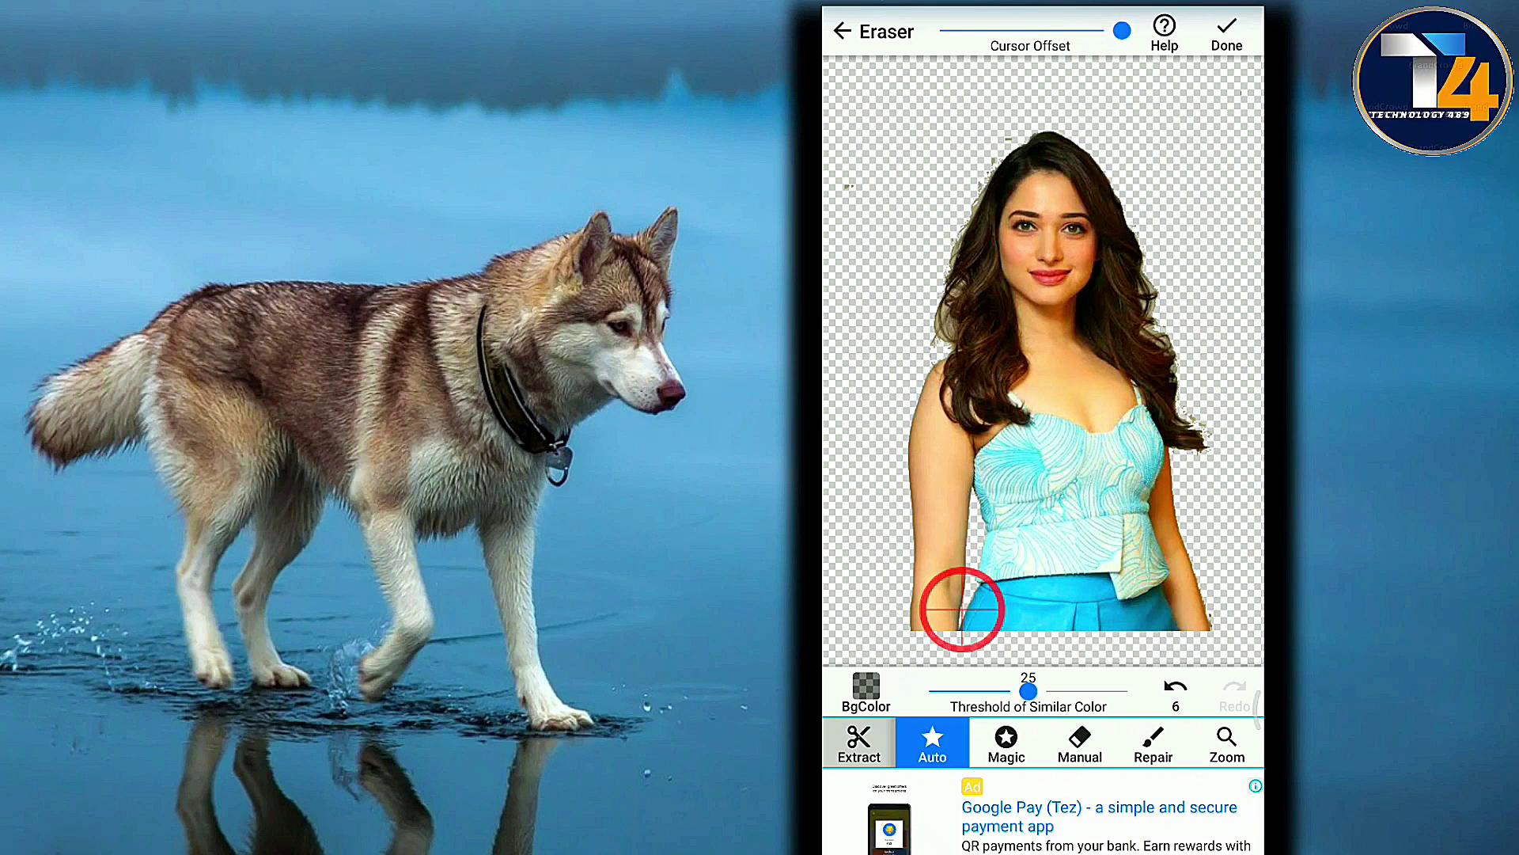
# Brush away leftover background specks manually and continue to Smooth Edge at level 1.
pyautogui.click(1079, 742)
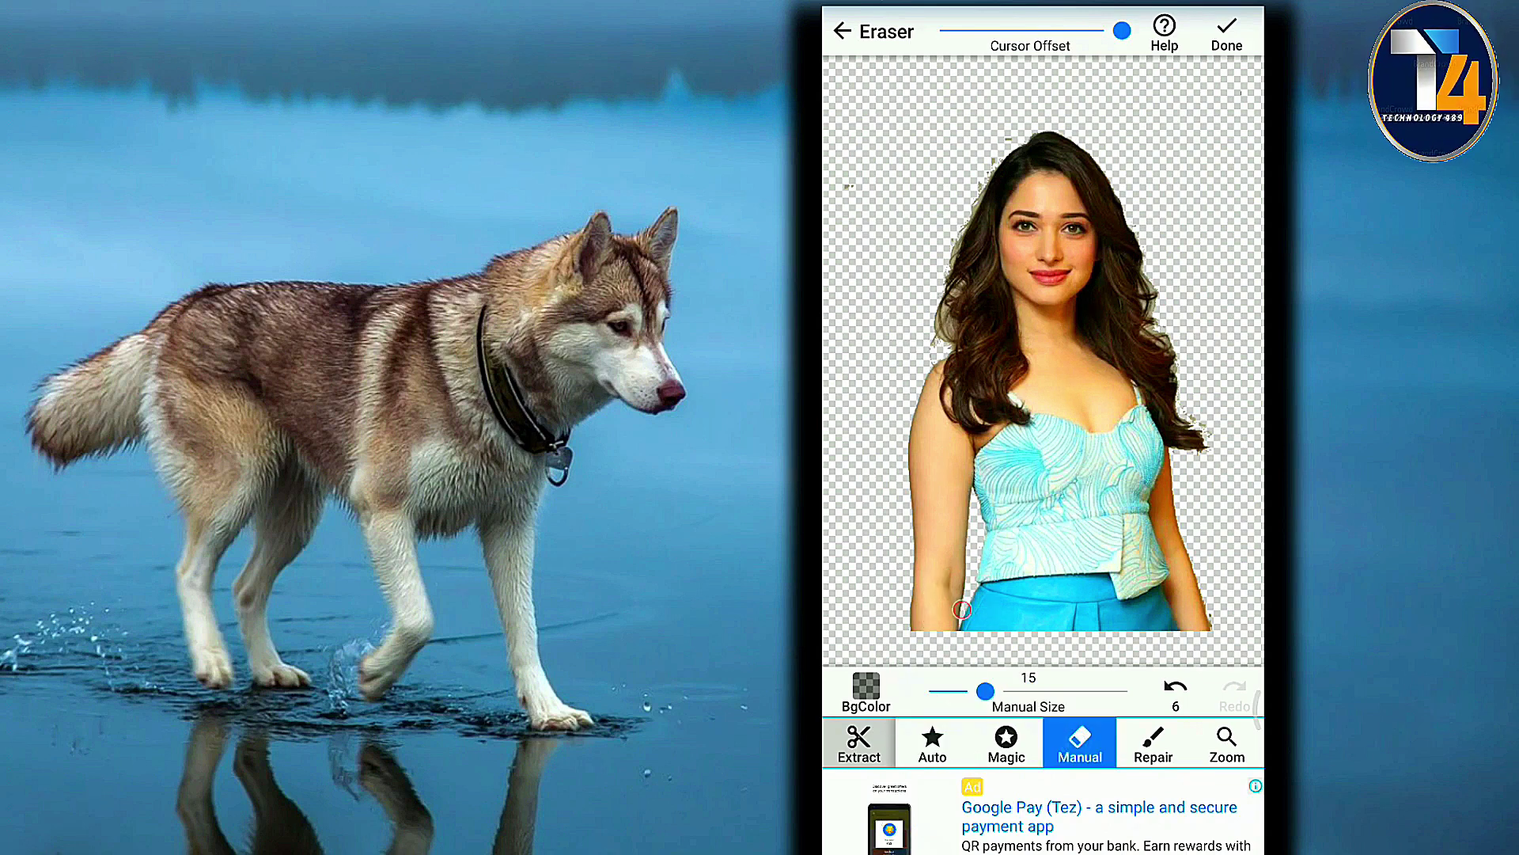
pyautogui.moveTo(853, 269)
pyautogui.mouseDown()
pyautogui.moveTo(887, 298)
pyautogui.moveTo(982, 280)
pyautogui.moveTo(955, 331)
pyautogui.moveTo(938, 457)
pyautogui.mouseUp()
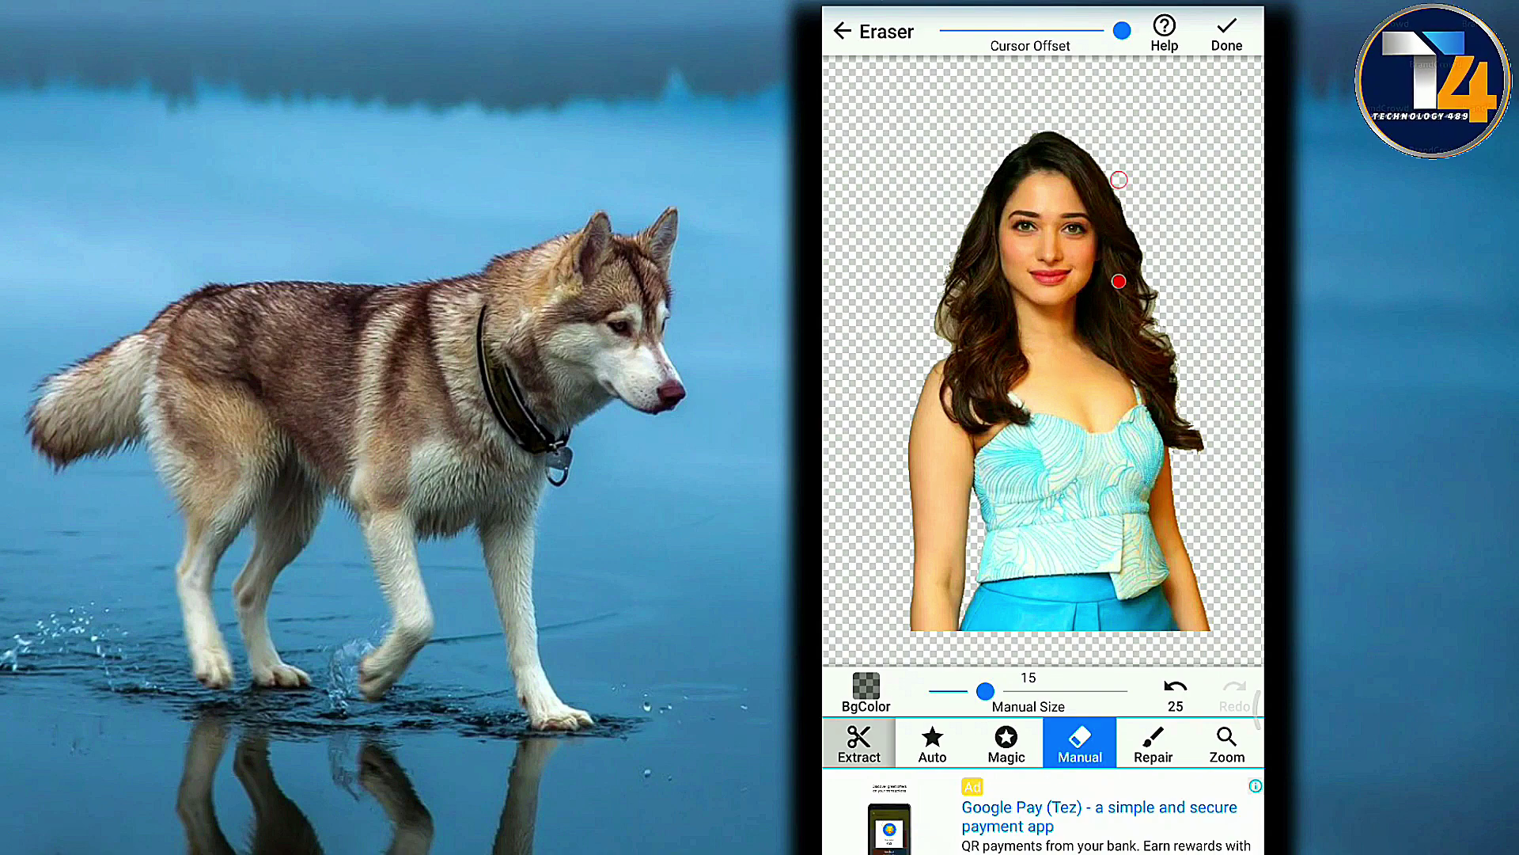
pyautogui.click(1227, 36)
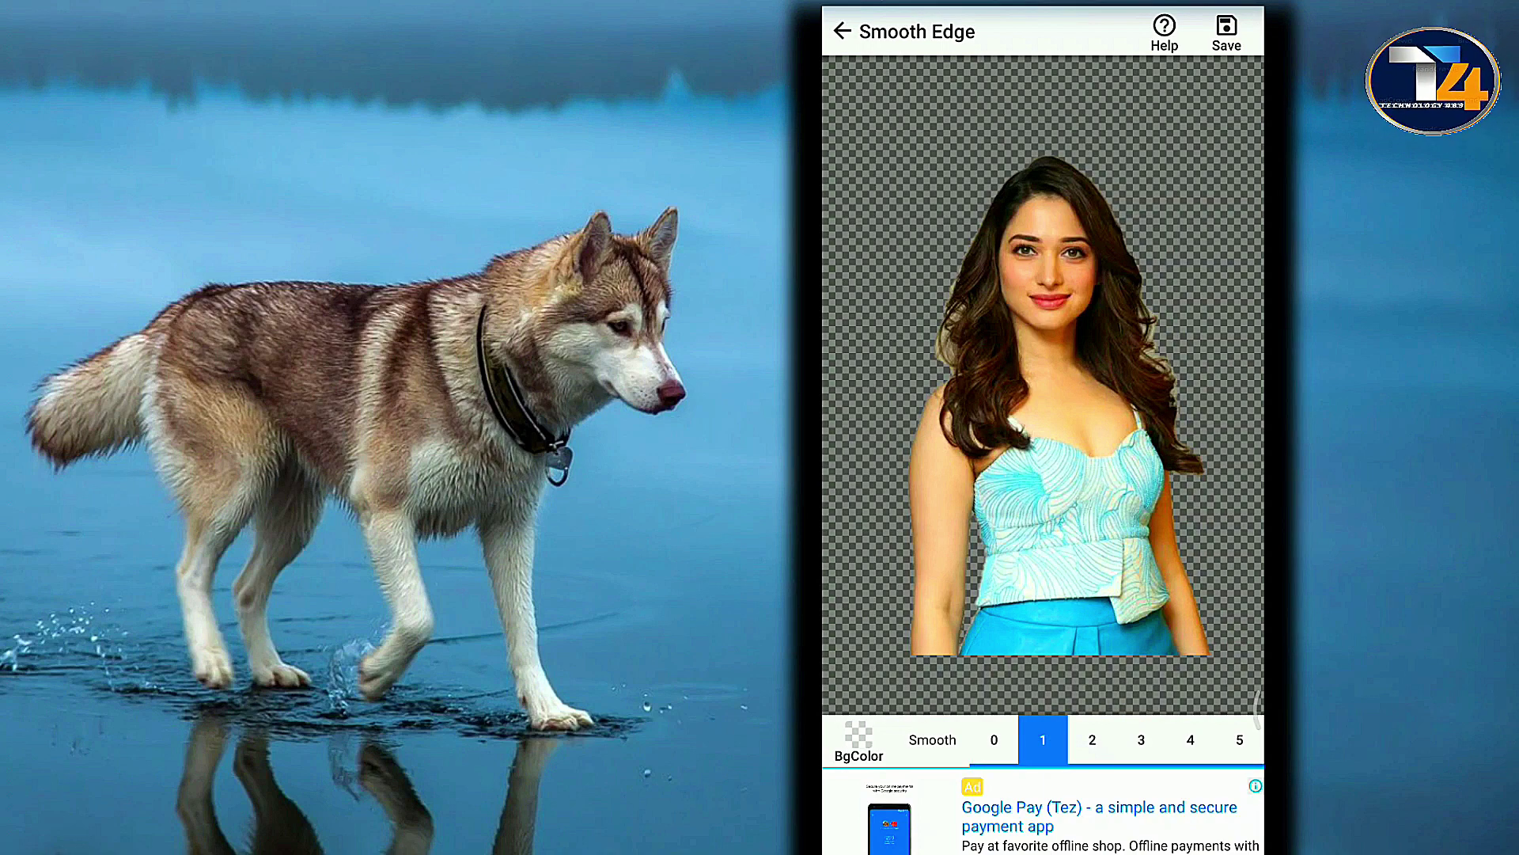
# Save the smoothed transparent cut-out, then finish and dismiss the ad.
pyautogui.click(1227, 36)
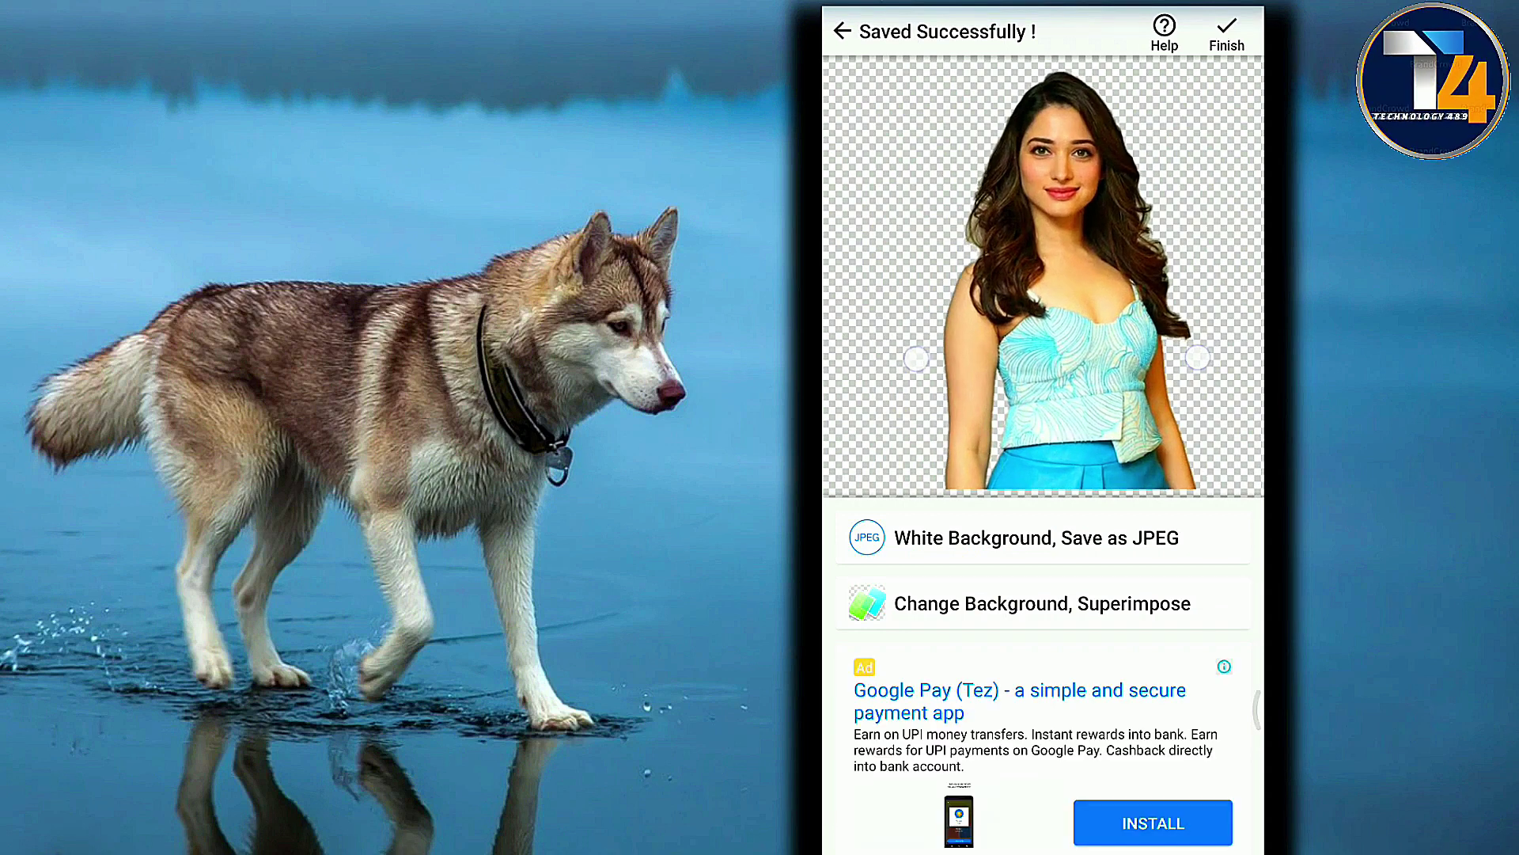
pyautogui.scroll(3, 1050, 356)
pyautogui.scroll(1, 1049, 356)
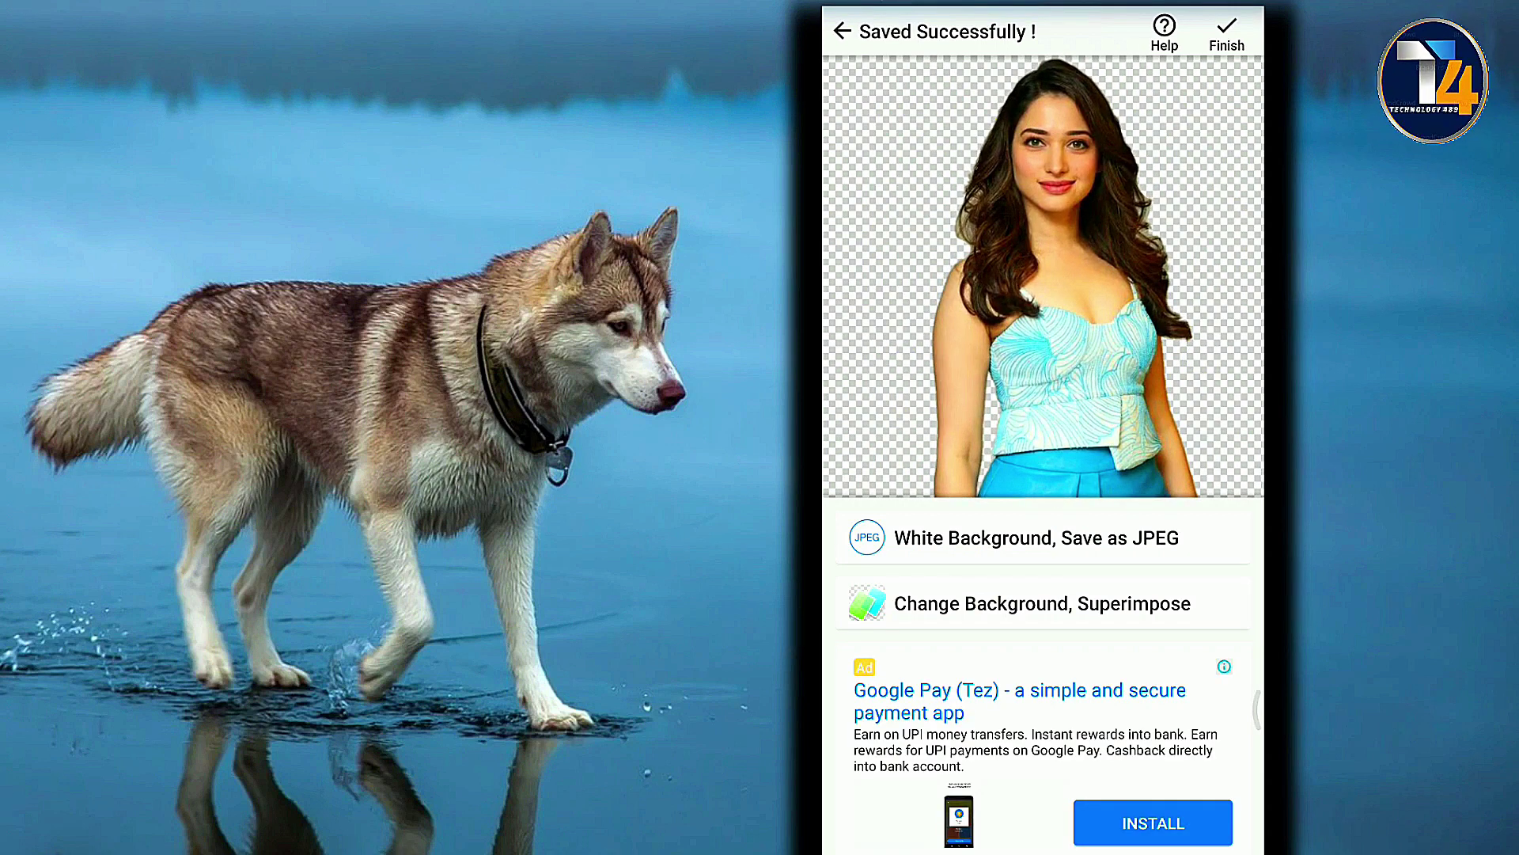
pyautogui.click(1227, 36)
pyautogui.click(844, 76)
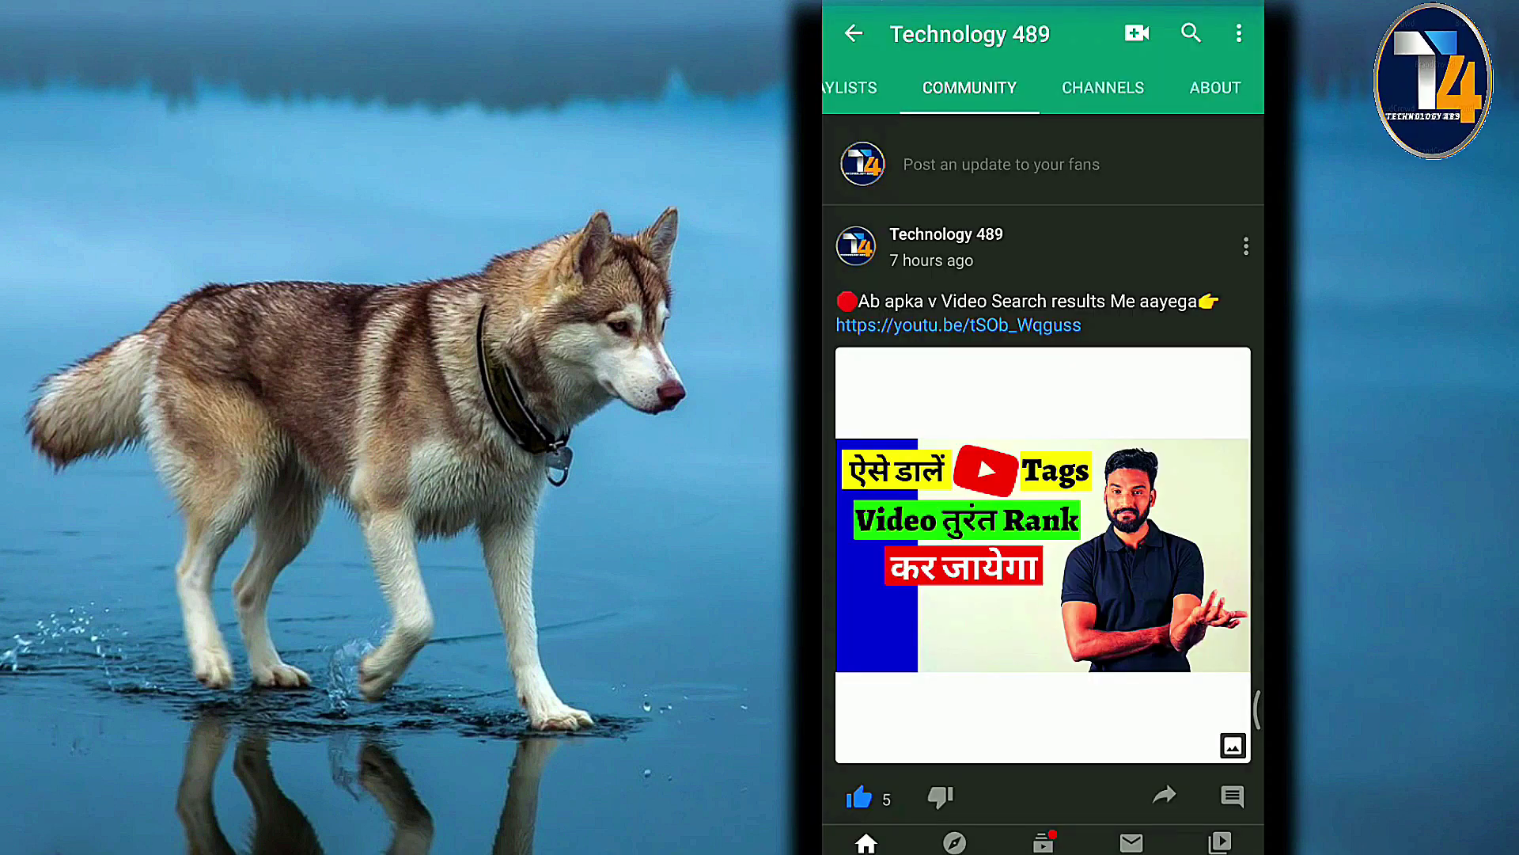
pyautogui.scroll(-2, 1044, 475)
pyautogui.scroll(-1, 1044, 475)
pyautogui.scroll(-2, 1043, 474)
pyautogui.scroll(-2, 1043, 475)
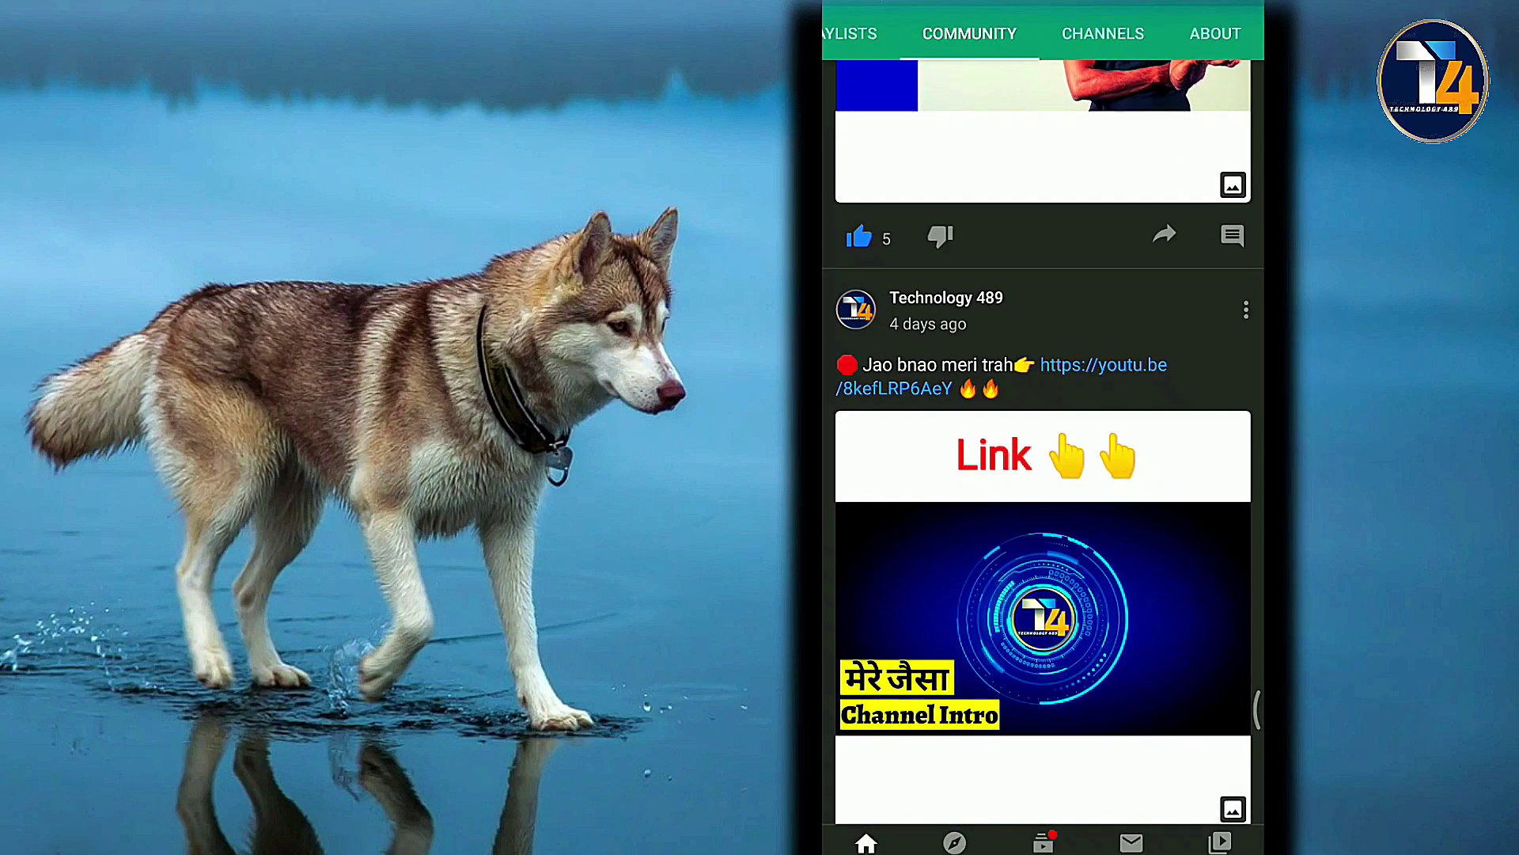
pyautogui.scroll(-2, 1137, 530)
pyautogui.scroll(-1, 1137, 531)
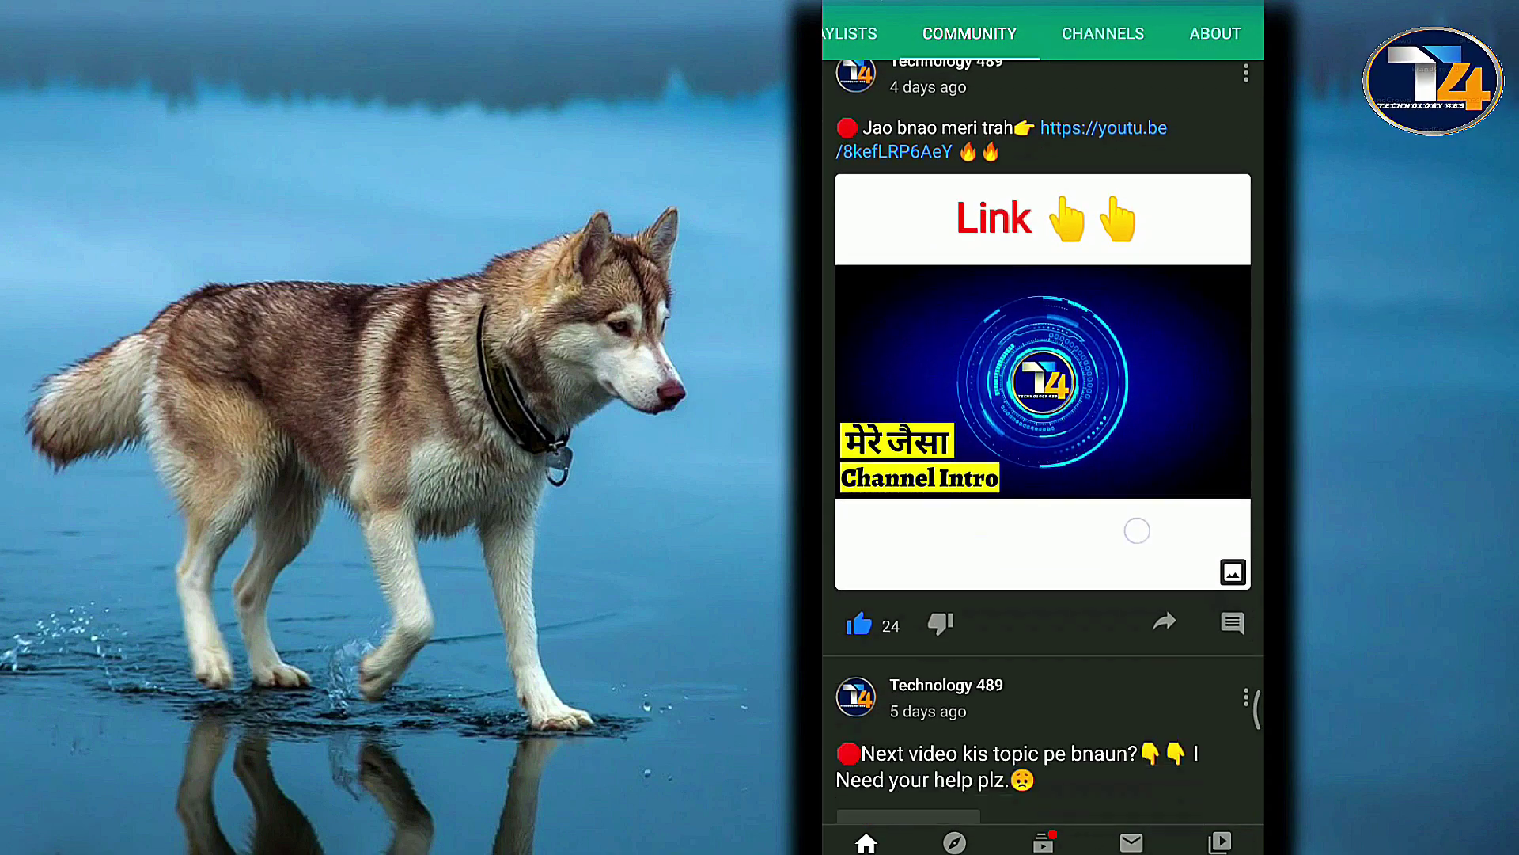
pyautogui.scroll(-2, 1137, 530)
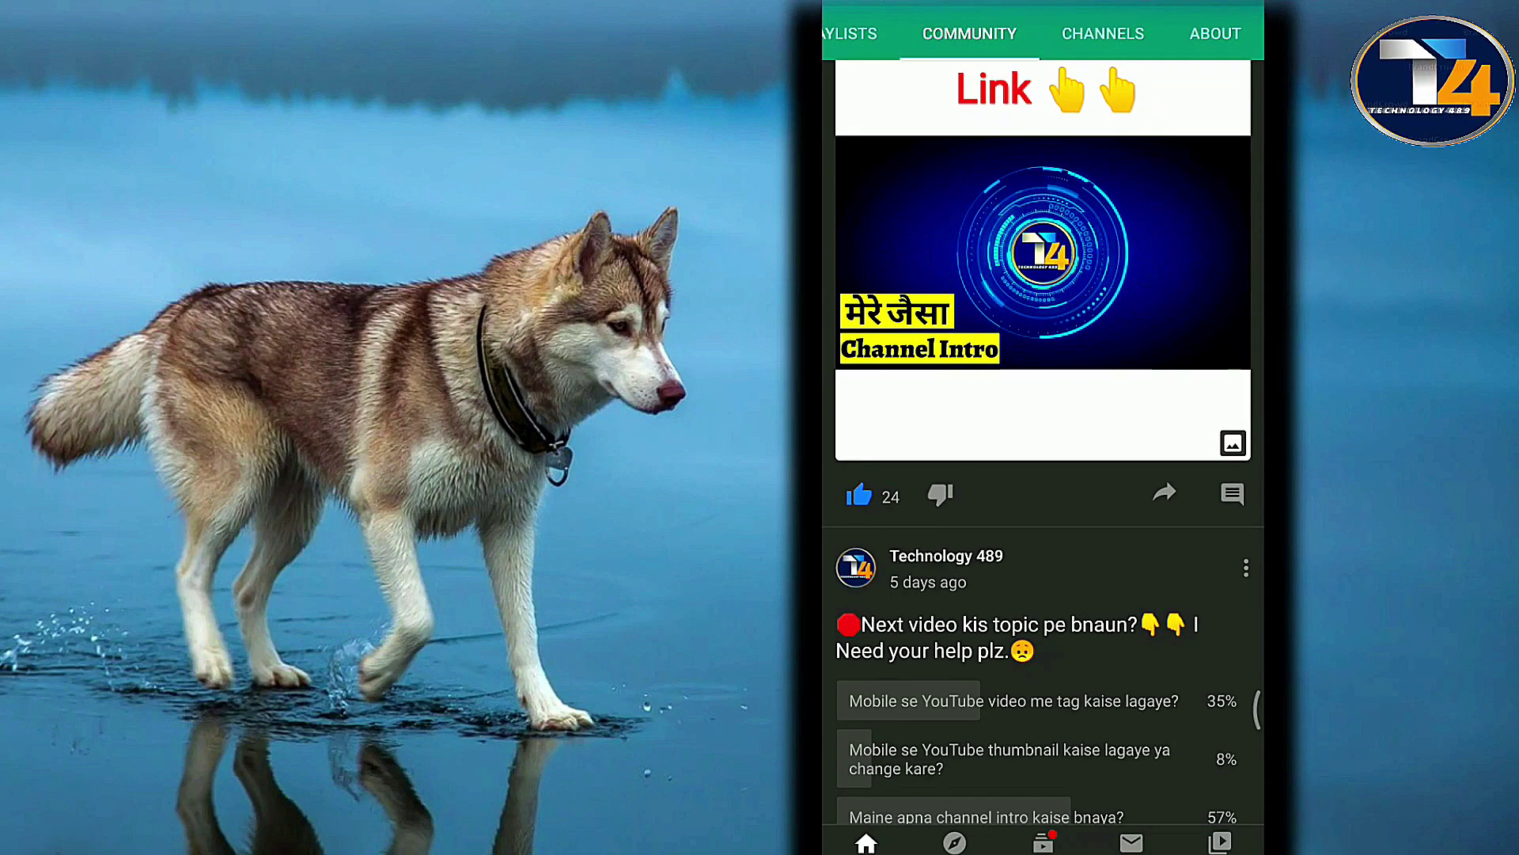
pyautogui.scroll(-3, 1148, 494)
pyautogui.scroll(-2, 1148, 495)
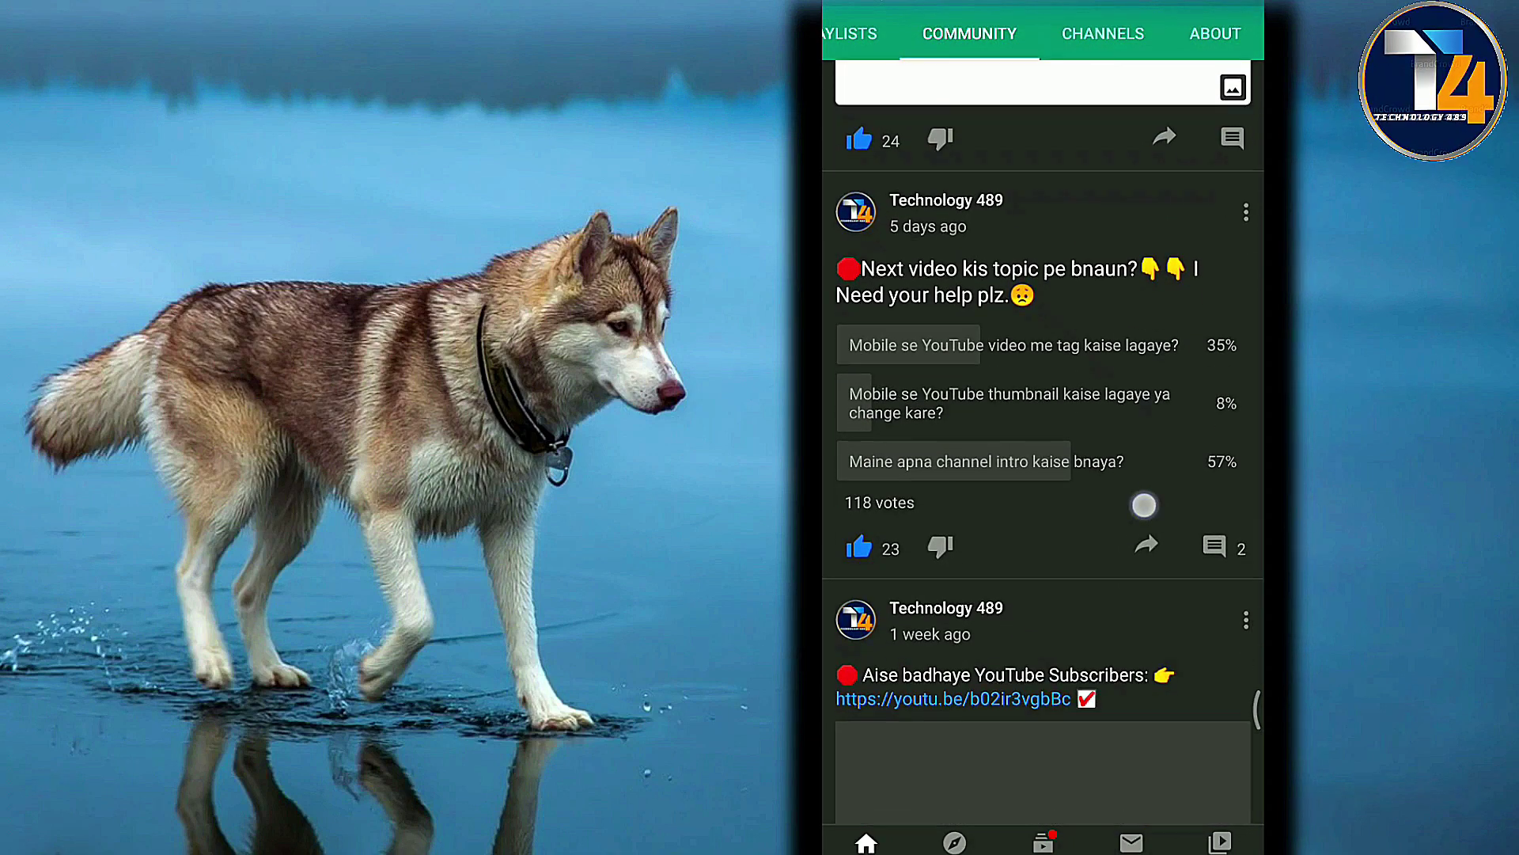
pyautogui.scroll(-2, 1148, 495)
pyautogui.scroll(-2, 1148, 495)
pyautogui.scroll(-3, 1153, 489)
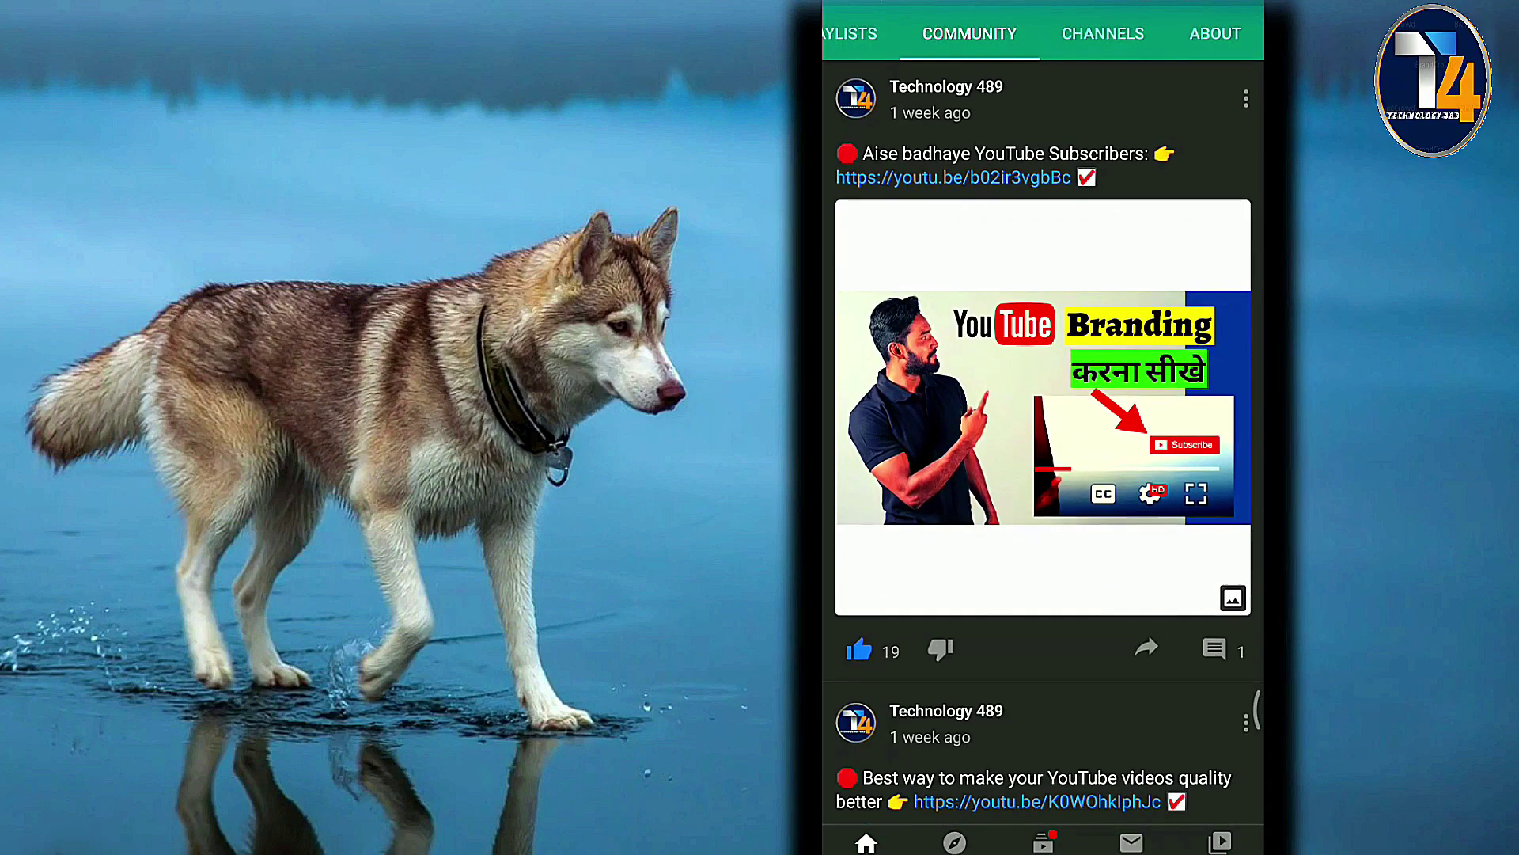
pyautogui.scroll(-2, 1153, 489)
pyautogui.scroll(-2, 1043, 364)
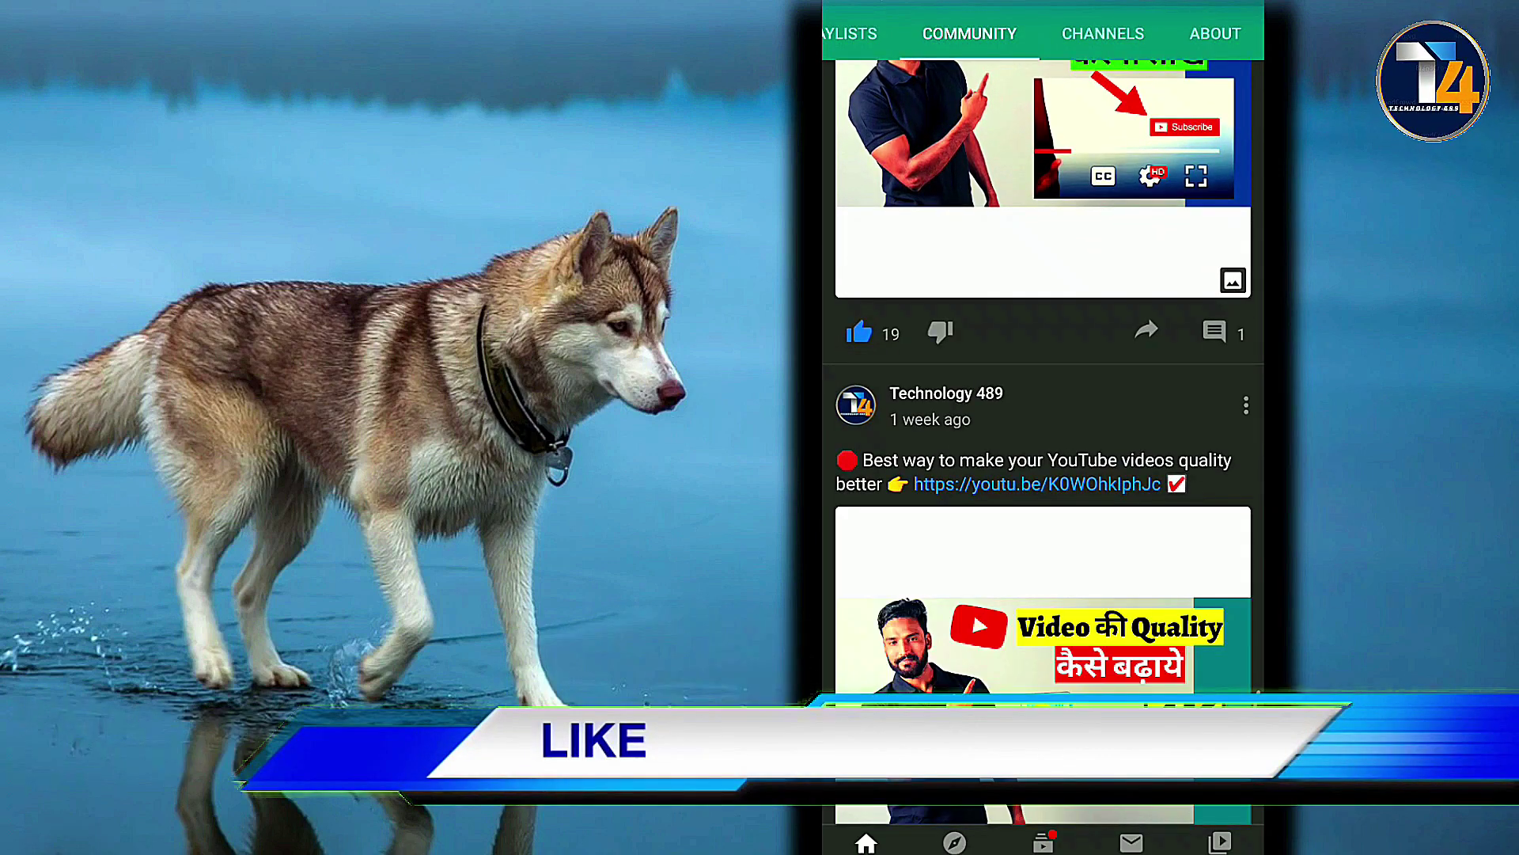
pyautogui.scroll(10, 1044, 443)
pyautogui.scroll(-3, 1043, 443)
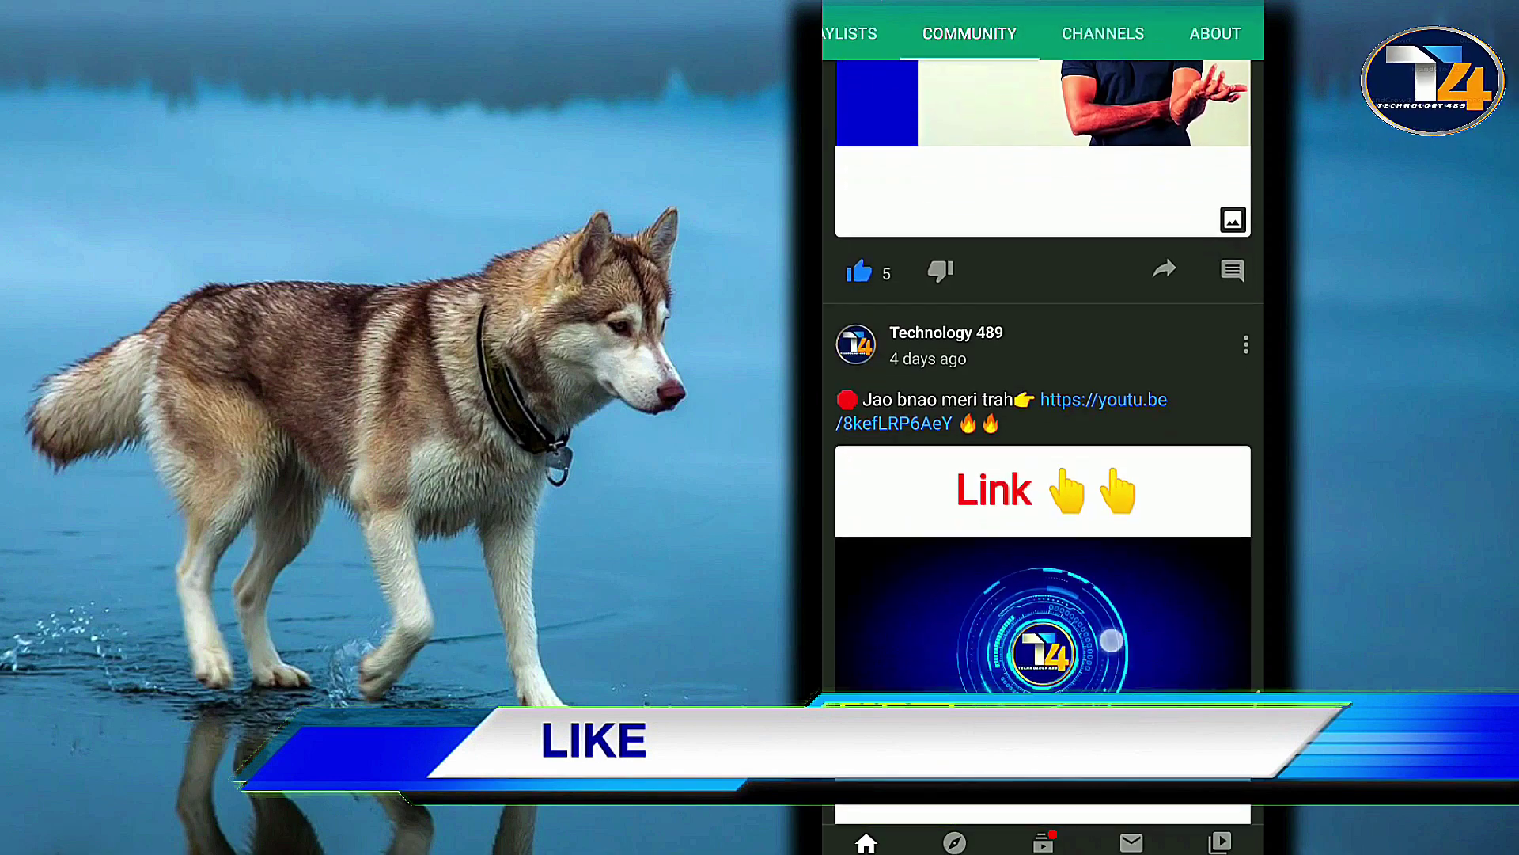
pyautogui.scroll(-3, 1043, 443)
pyautogui.scroll(-3, 1139, 510)
pyautogui.scroll(-5, 1138, 510)
pyautogui.scroll(-3, 1140, 506)
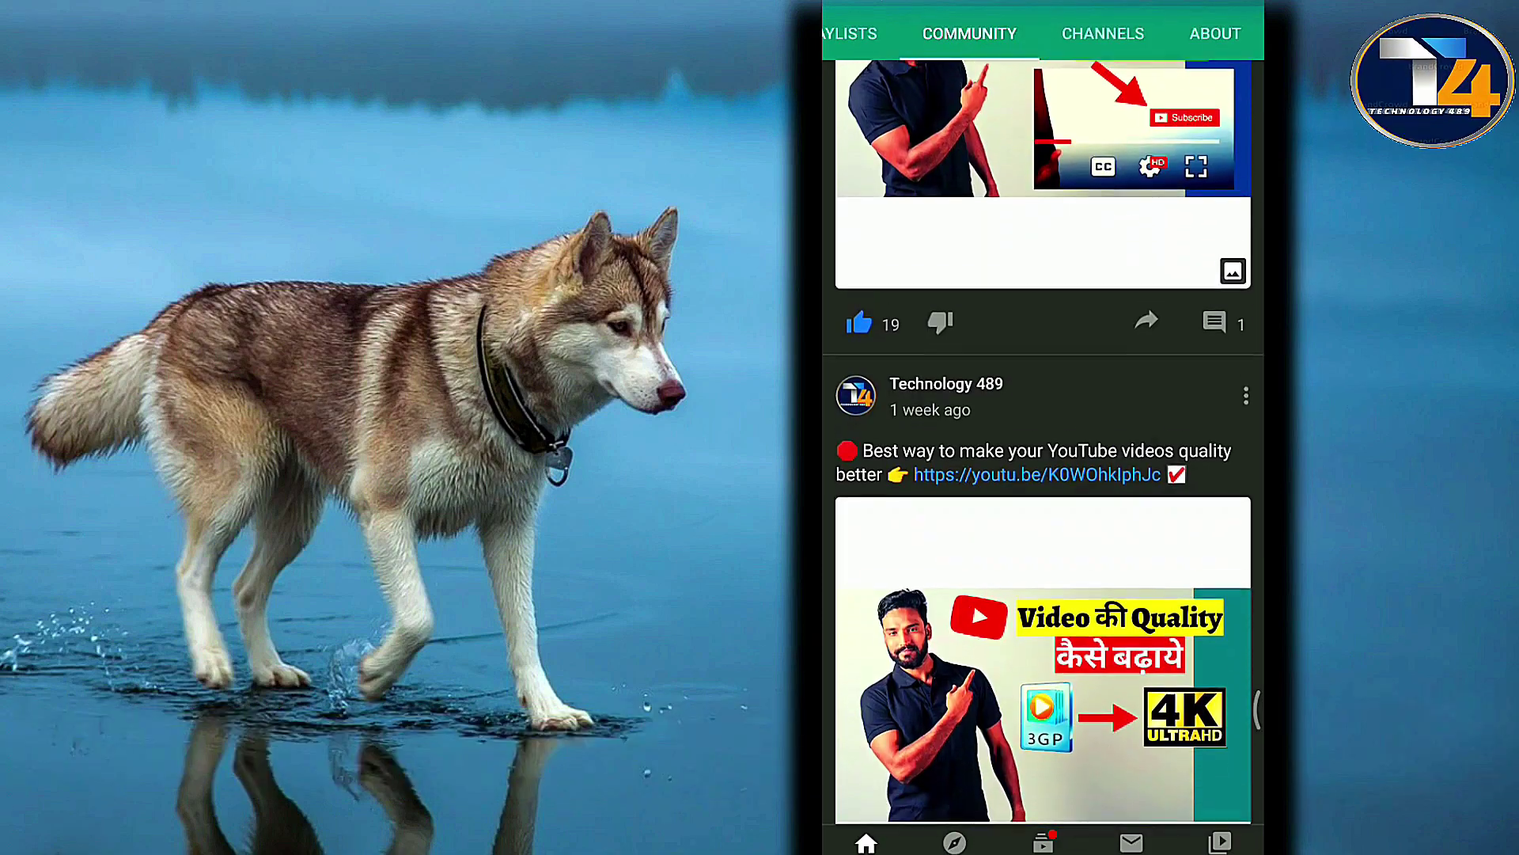
pyautogui.scroll(-3, 1140, 507)
pyautogui.scroll(-2, 1142, 499)
pyautogui.scroll(-1, 1142, 498)
pyautogui.scroll(-3, 1139, 501)
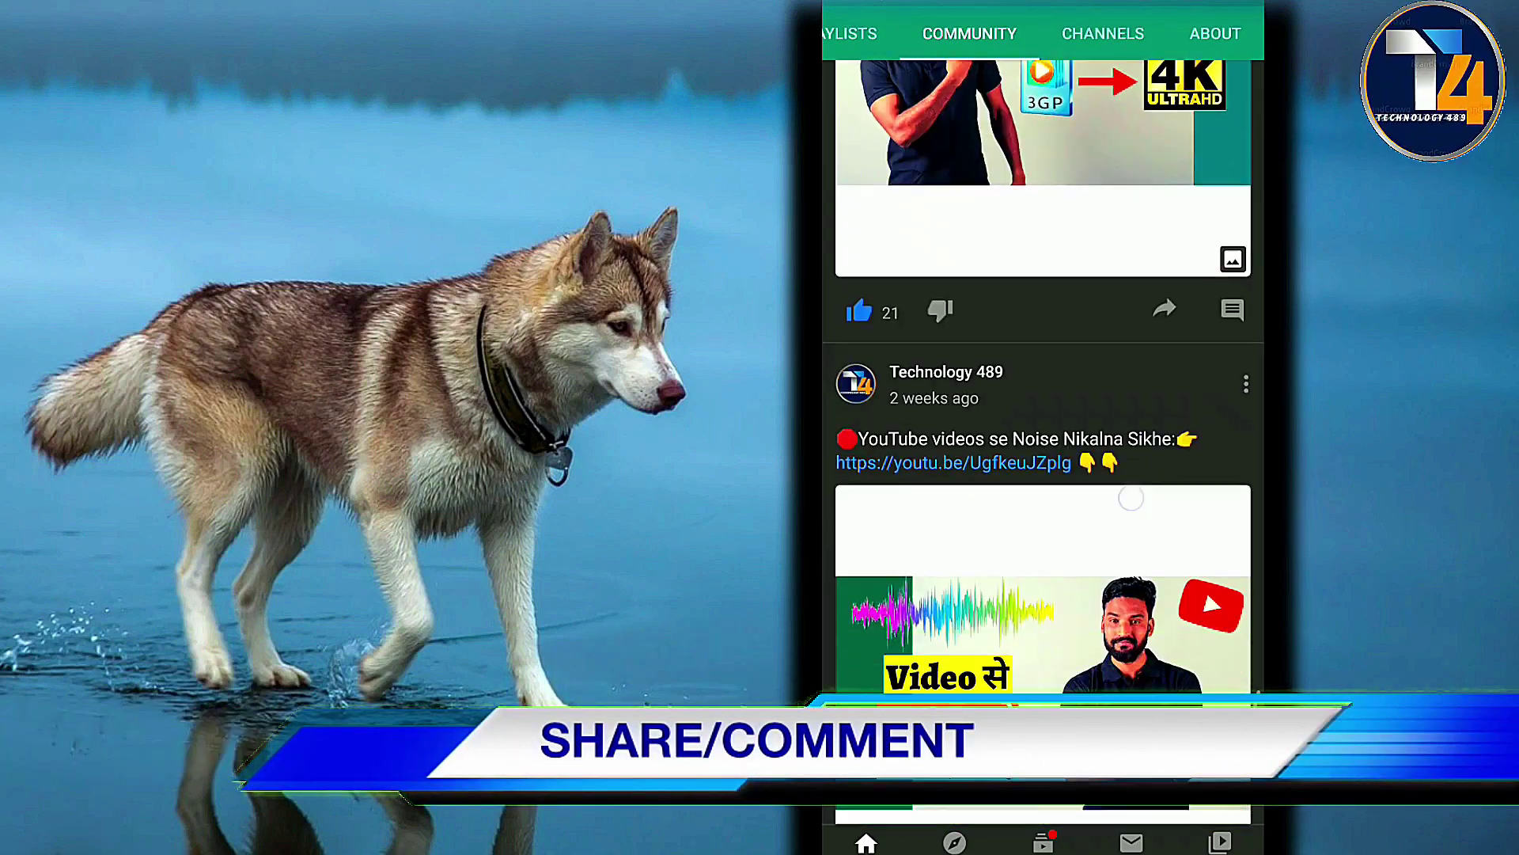
pyautogui.scroll(-4, 1140, 503)
pyautogui.scroll(-4, 1137, 503)
pyautogui.scroll(-3, 1138, 504)
pyautogui.scroll(-5, 1136, 498)
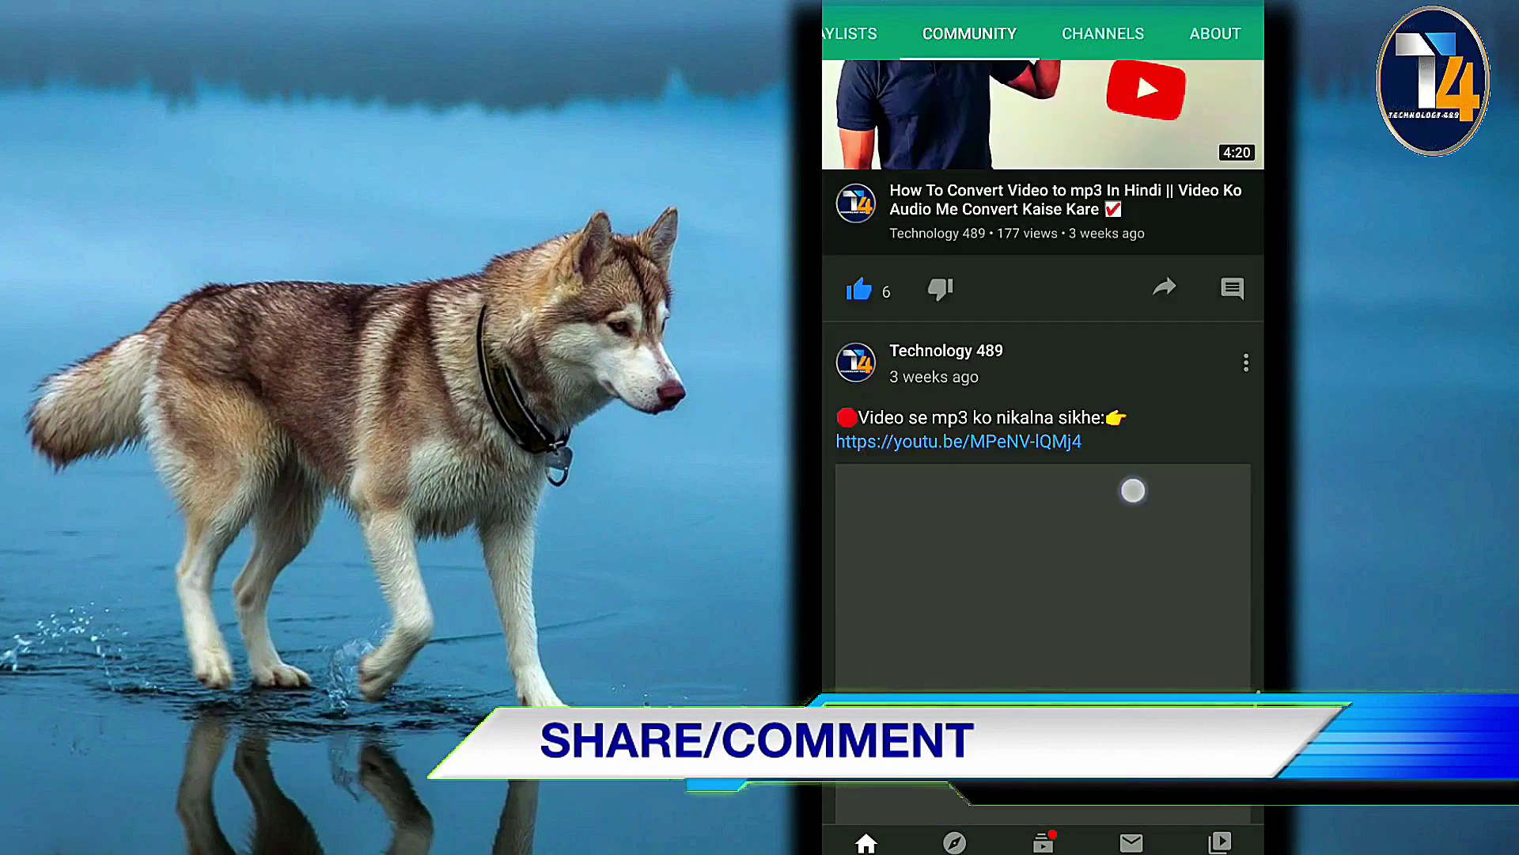
pyautogui.scroll(-2, 1132, 492)
pyautogui.scroll(5, 1097, 669)
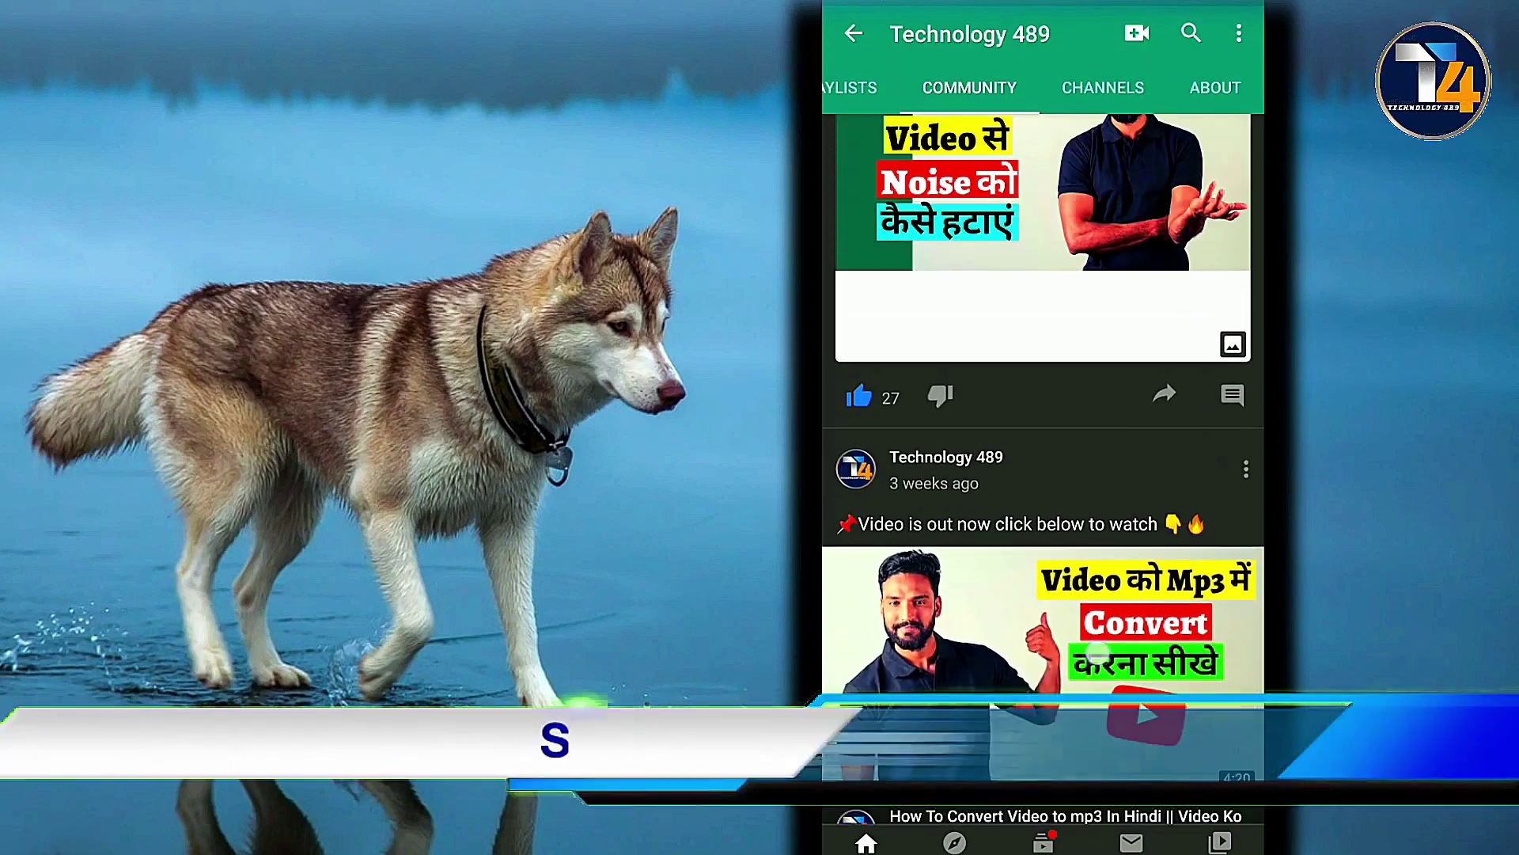
pyautogui.scroll(5, 1096, 669)
pyautogui.scroll(5, 1096, 668)
pyautogui.scroll(5, 1096, 668)
pyautogui.scroll(2, 1043, 396)
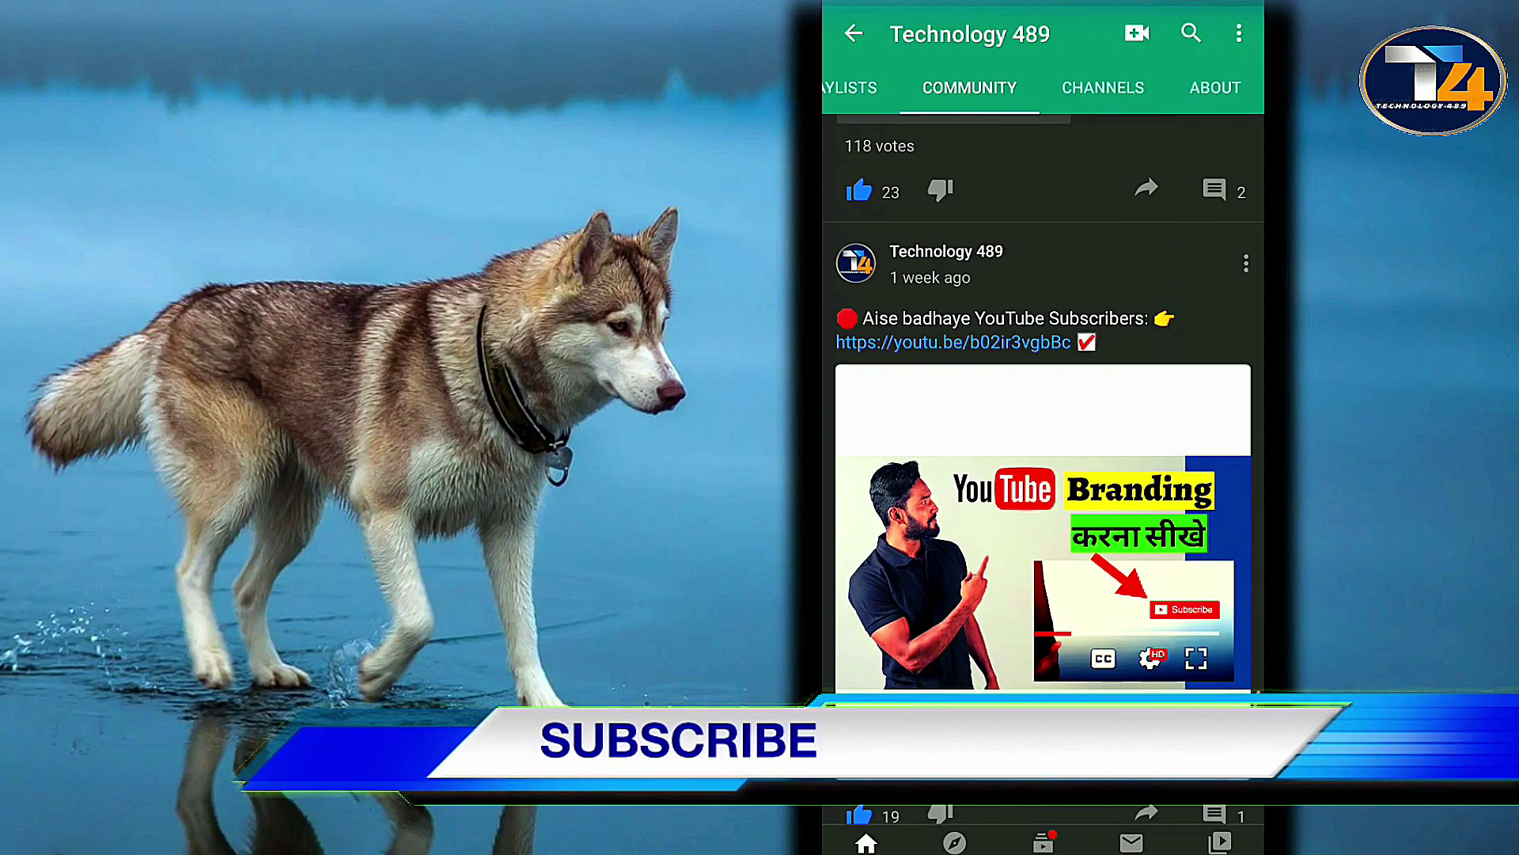
pyautogui.scroll(5, 1043, 396)
pyautogui.scroll(3, 1043, 396)
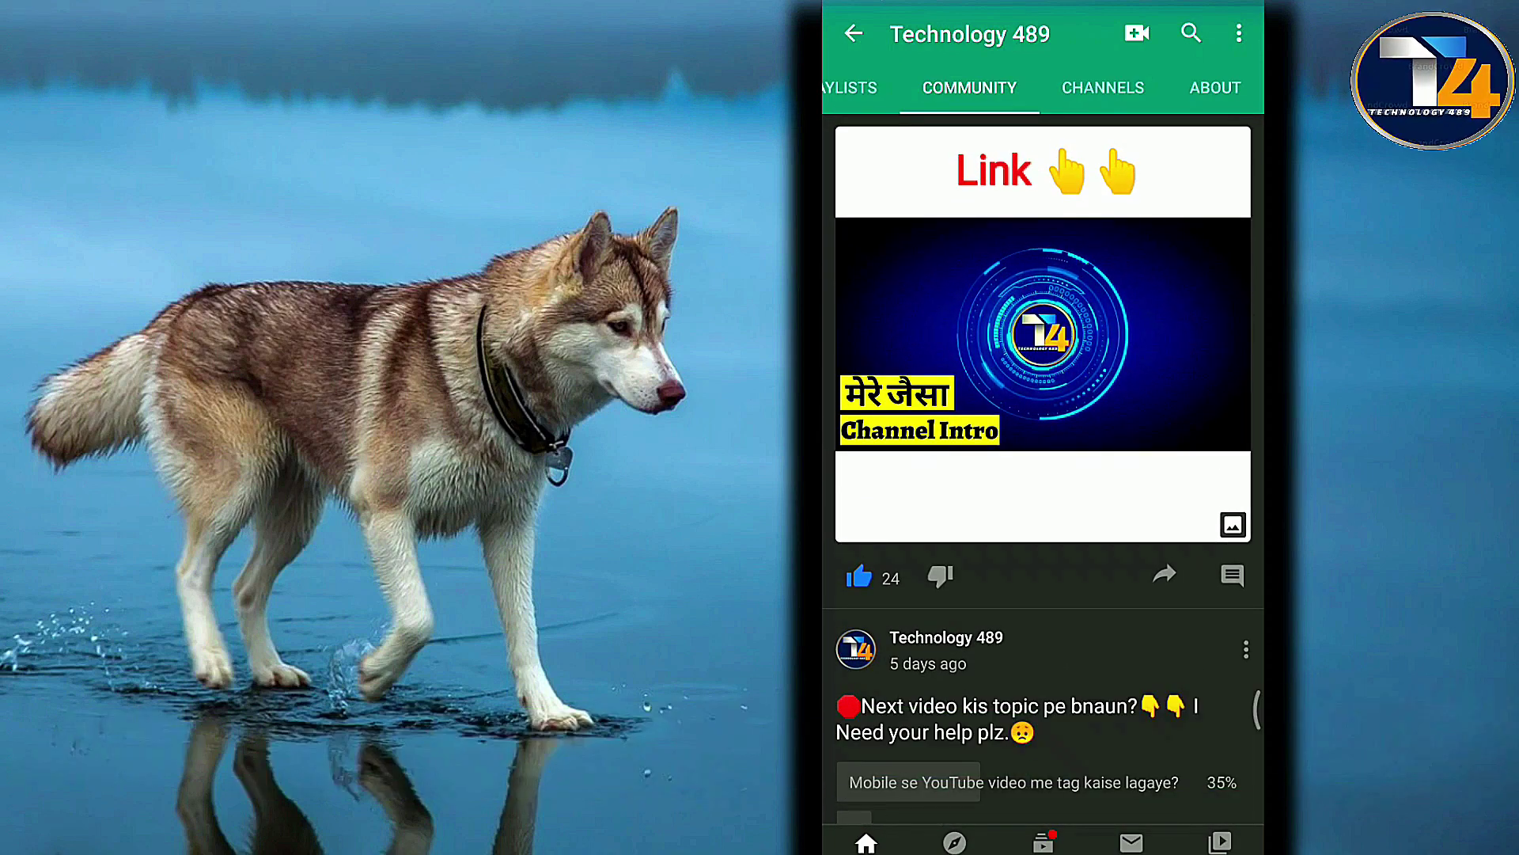
pyautogui.scroll(2, 1043, 475)
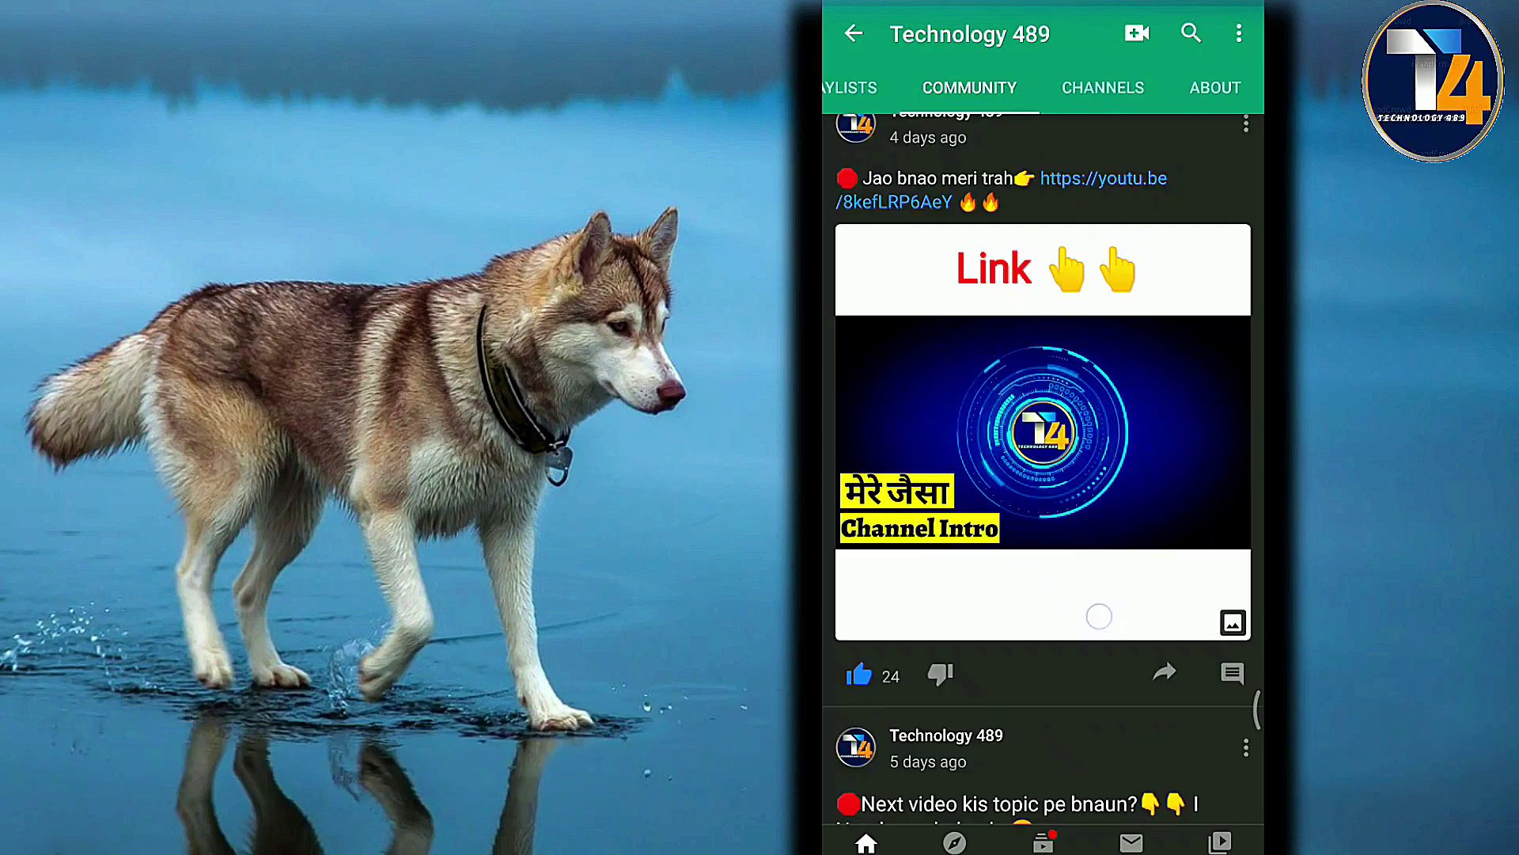
pyautogui.scroll(3, 1043, 475)
pyautogui.scroll(5, 1043, 475)
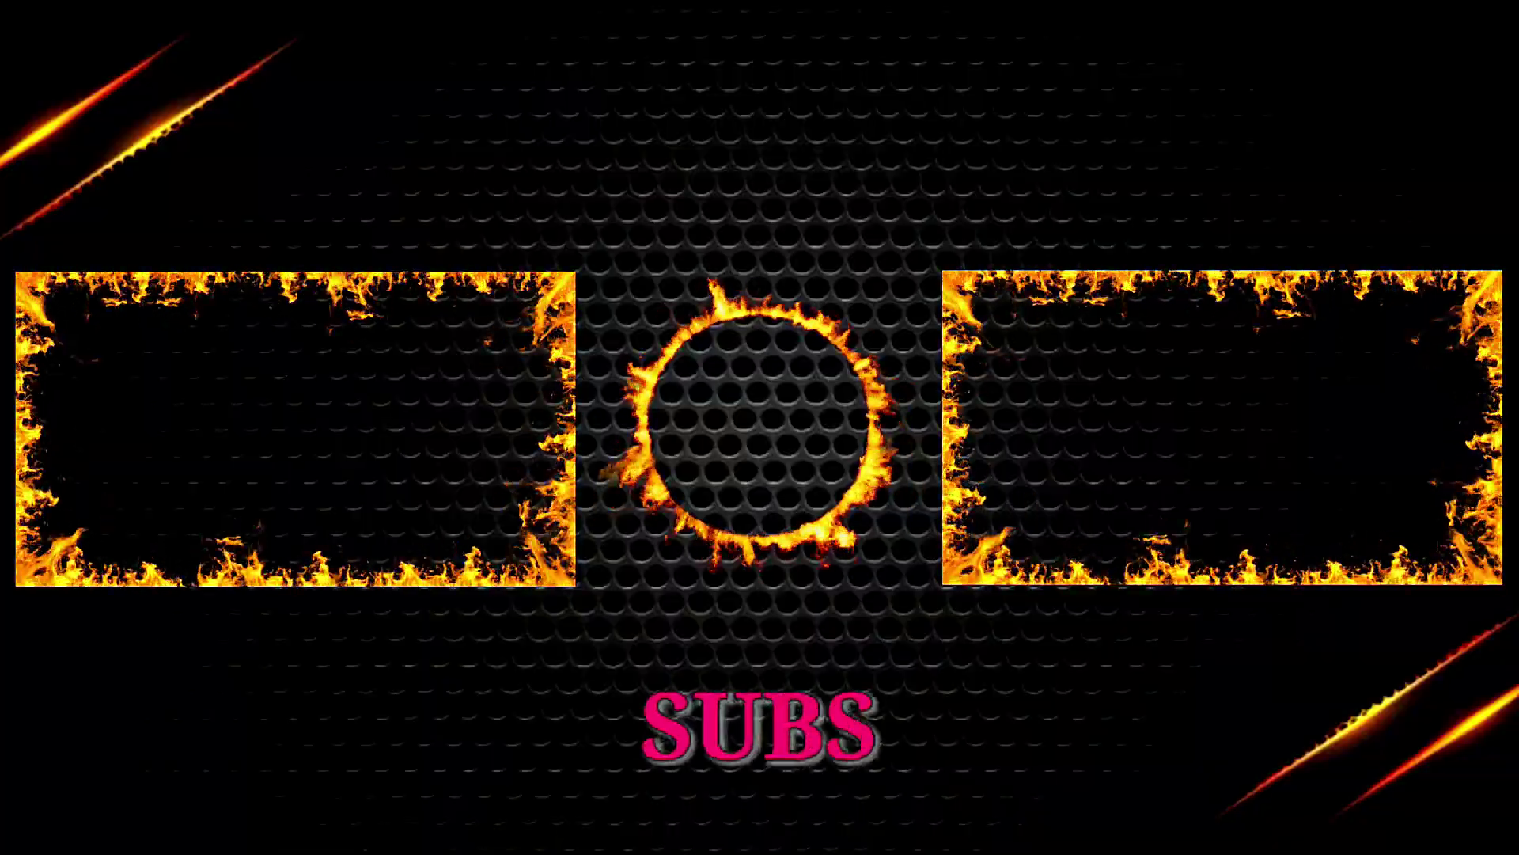